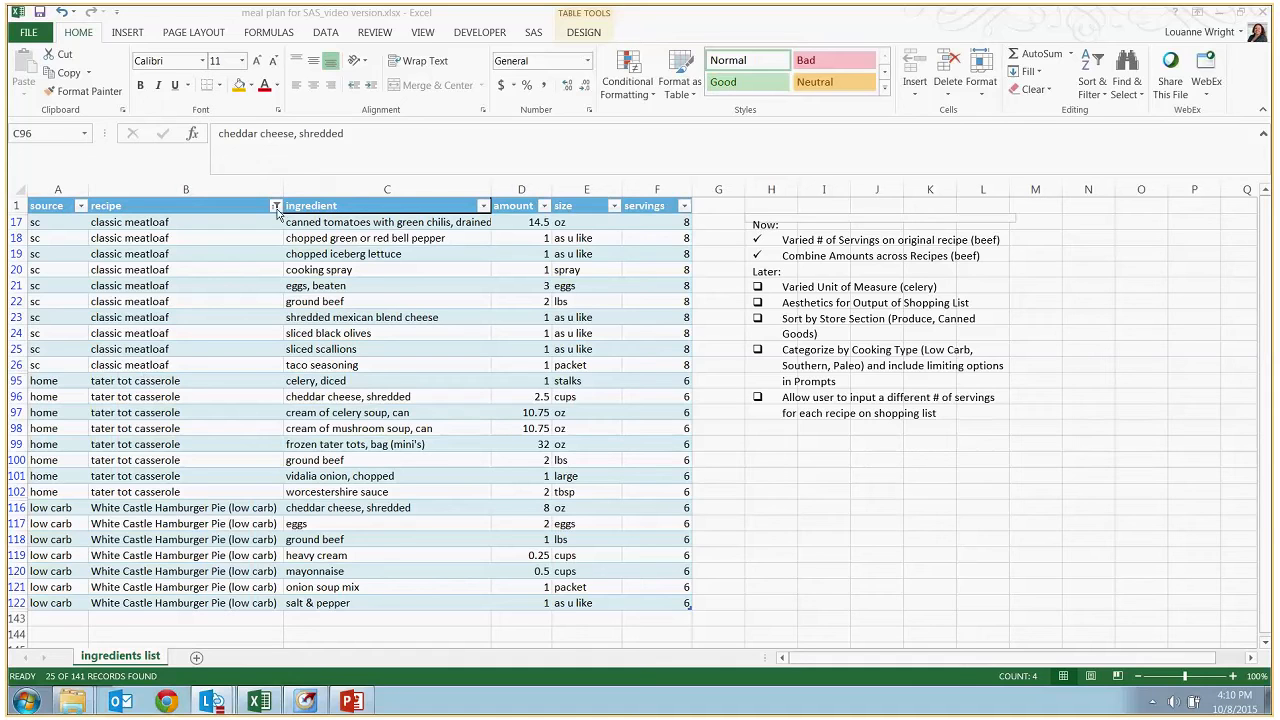
- Examine the source, recipe, ingredient, amount, size and servings columns of the ingredients list table
{"action": "left_click", "coordinate": [62, 188]}
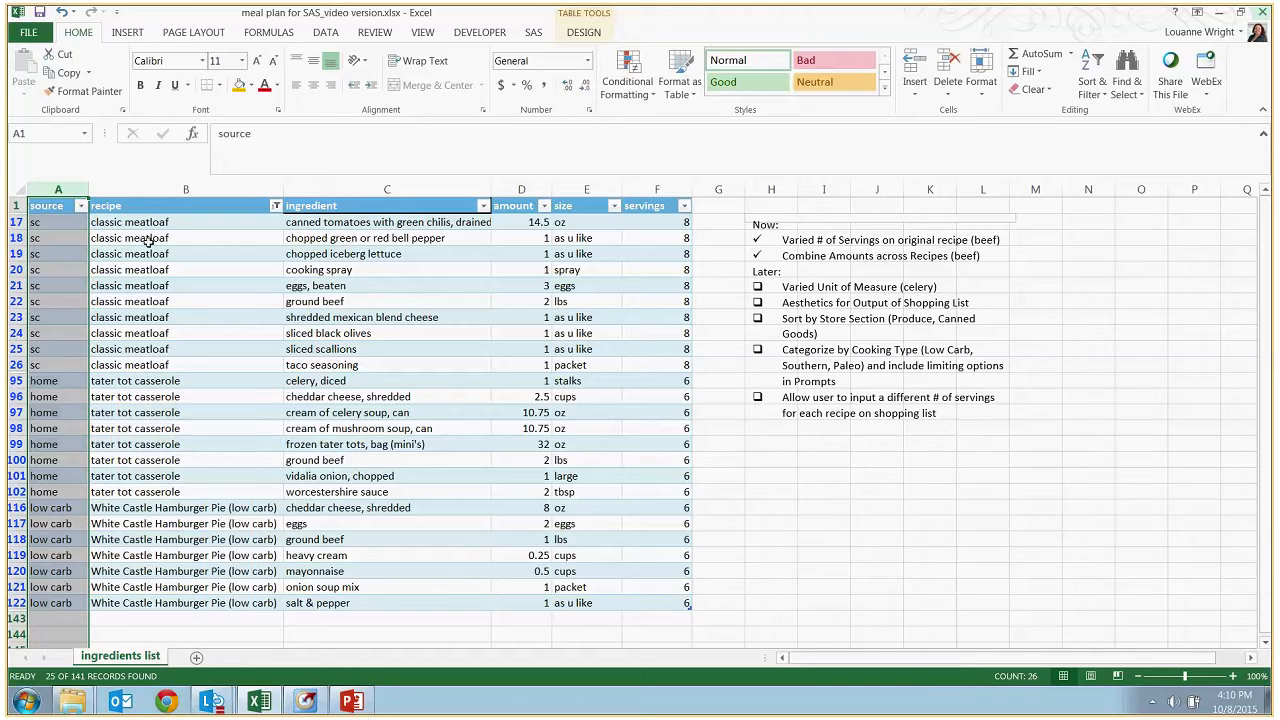
{"action": "left_click", "coordinate": [173, 189]}
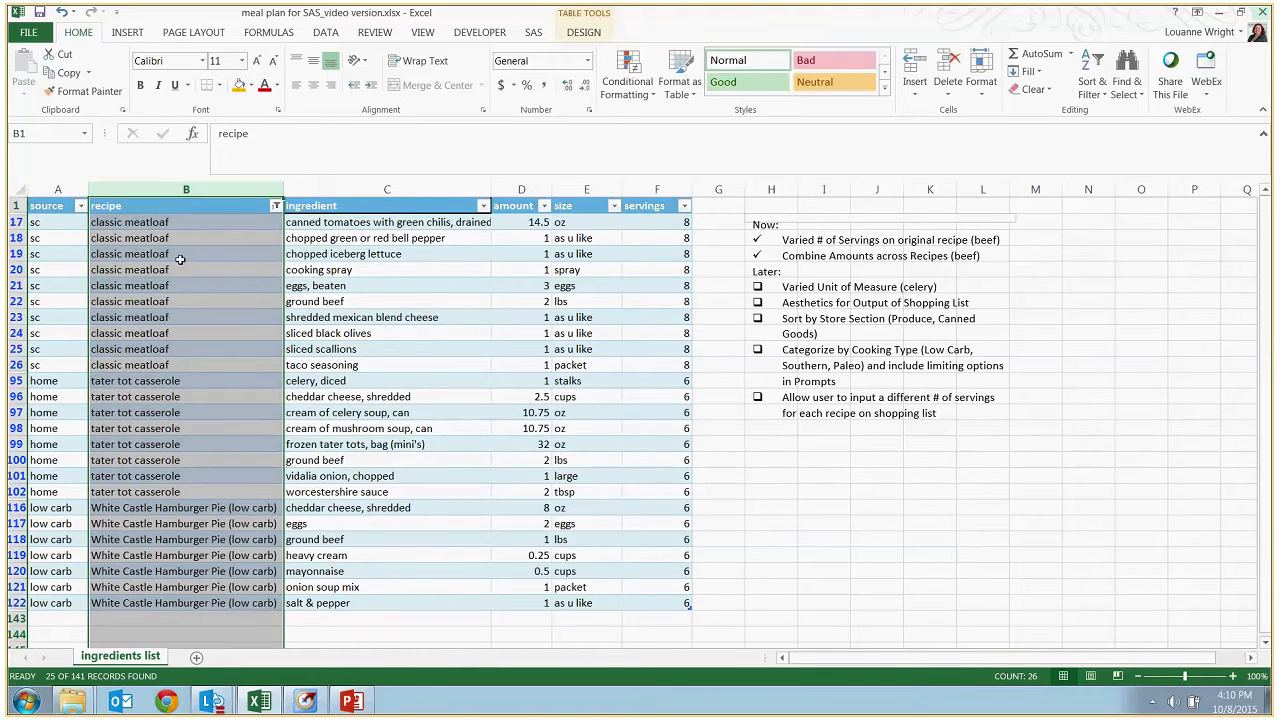
{"action": "left_click_drag", "start_coordinate": [322, 365], "coordinate": [234, 220]}
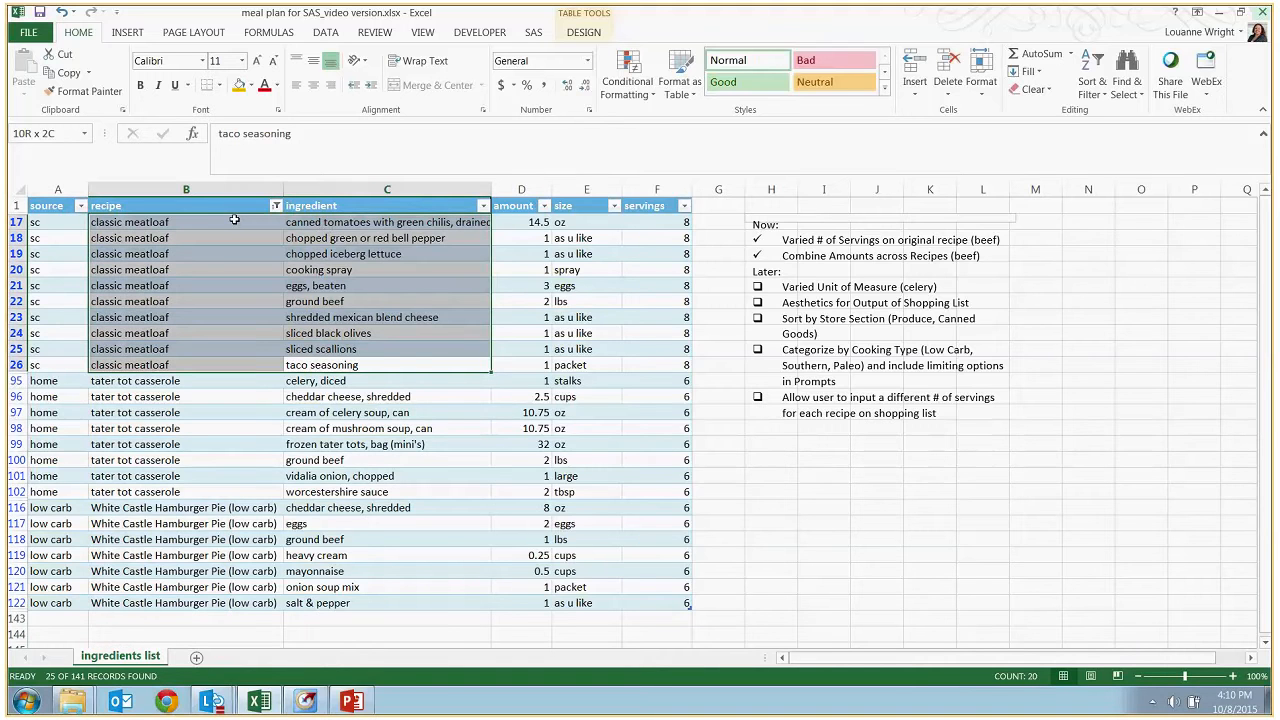
{"action": "key", "text": "ctrl+a"}
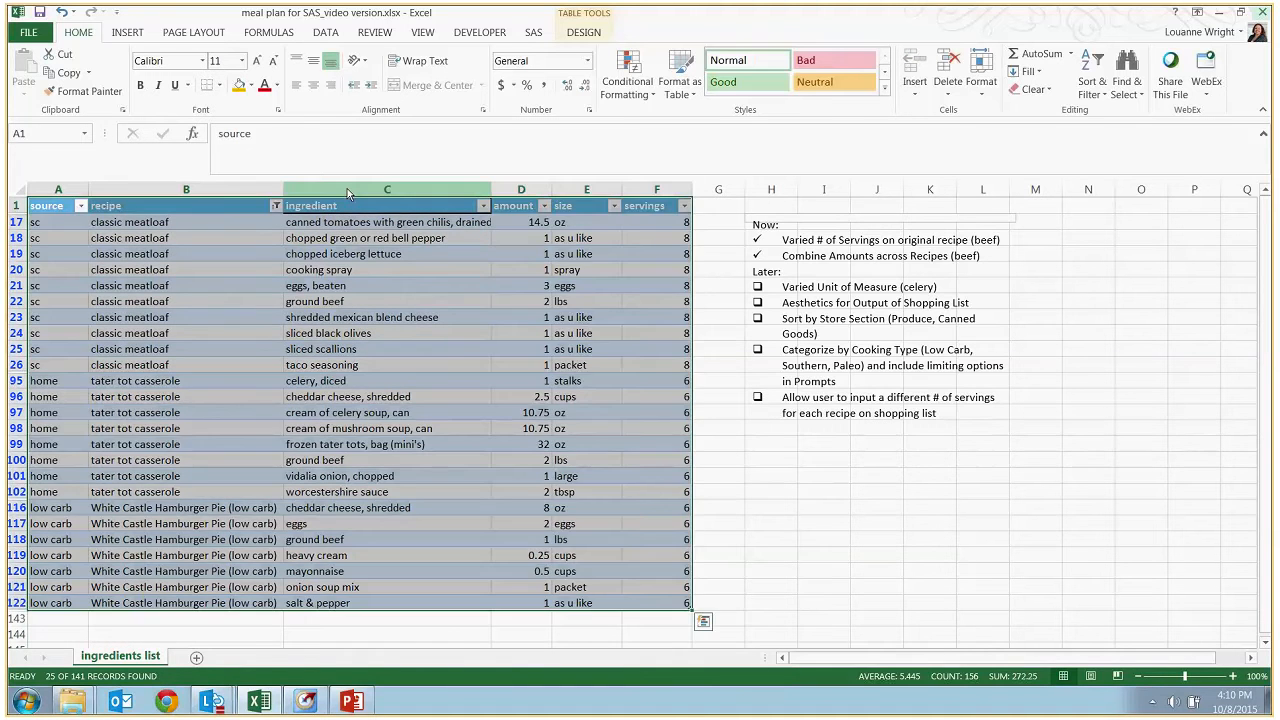
{"action": "left_click", "coordinate": [347, 188]}
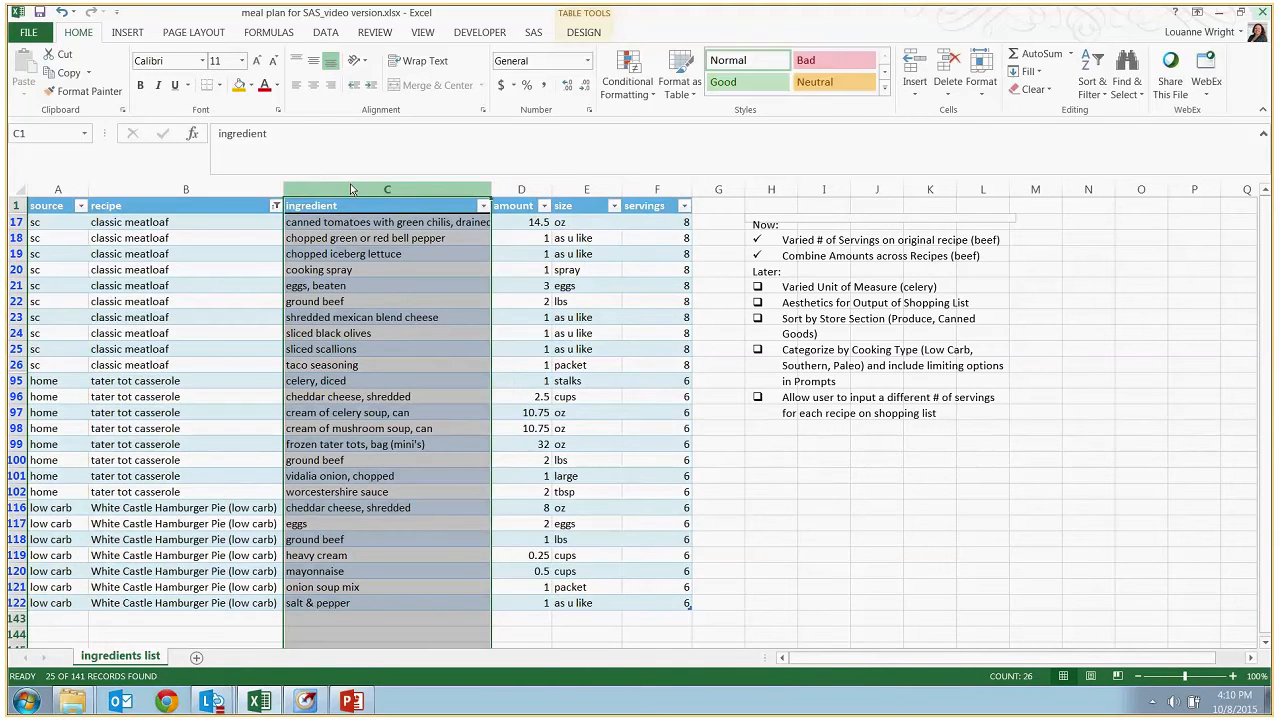
{"action": "left_click_drag", "start_coordinate": [527, 193], "coordinate": [580, 192]}
{"action": "left_click", "coordinate": [580, 205]}
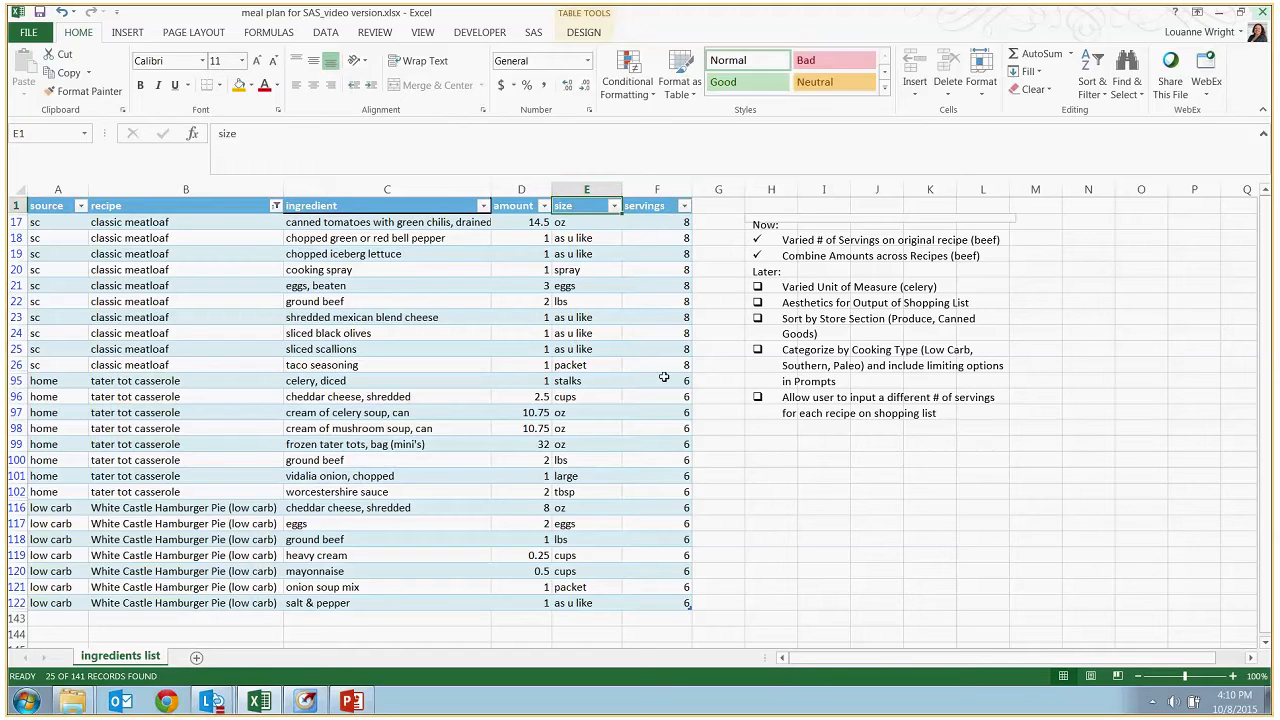
{"action": "left_click", "coordinate": [678, 290]}
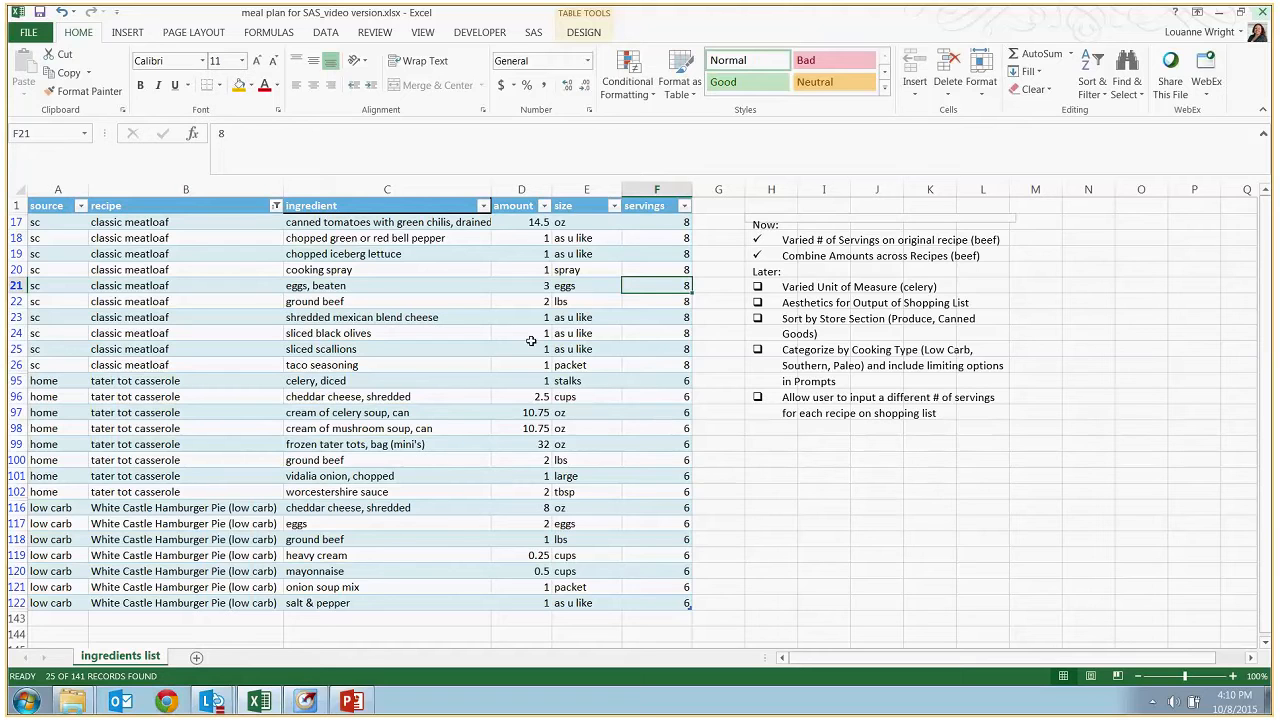
- Look through the recipes offered in the recipe column's filter and keep the current filter selection
{"action": "left_click", "coordinate": [278, 206]}
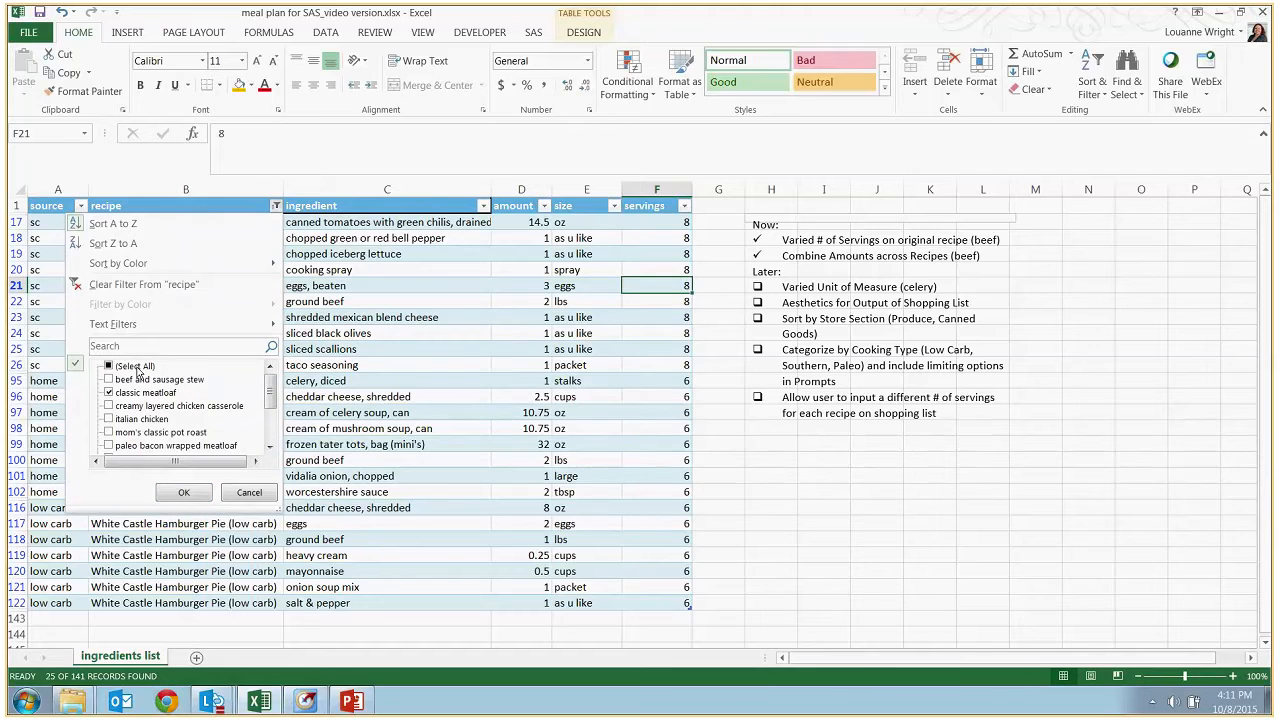
{"action": "mouse_move", "coordinate": [273, 400]}
{"action": "left_mouse_down"}
{"action": "mouse_move", "coordinate": [272, 440]}
{"action": "mouse_move", "coordinate": [276, 384]}
{"action": "left_mouse_up"}
{"action": "left_click", "coordinate": [199, 497]}
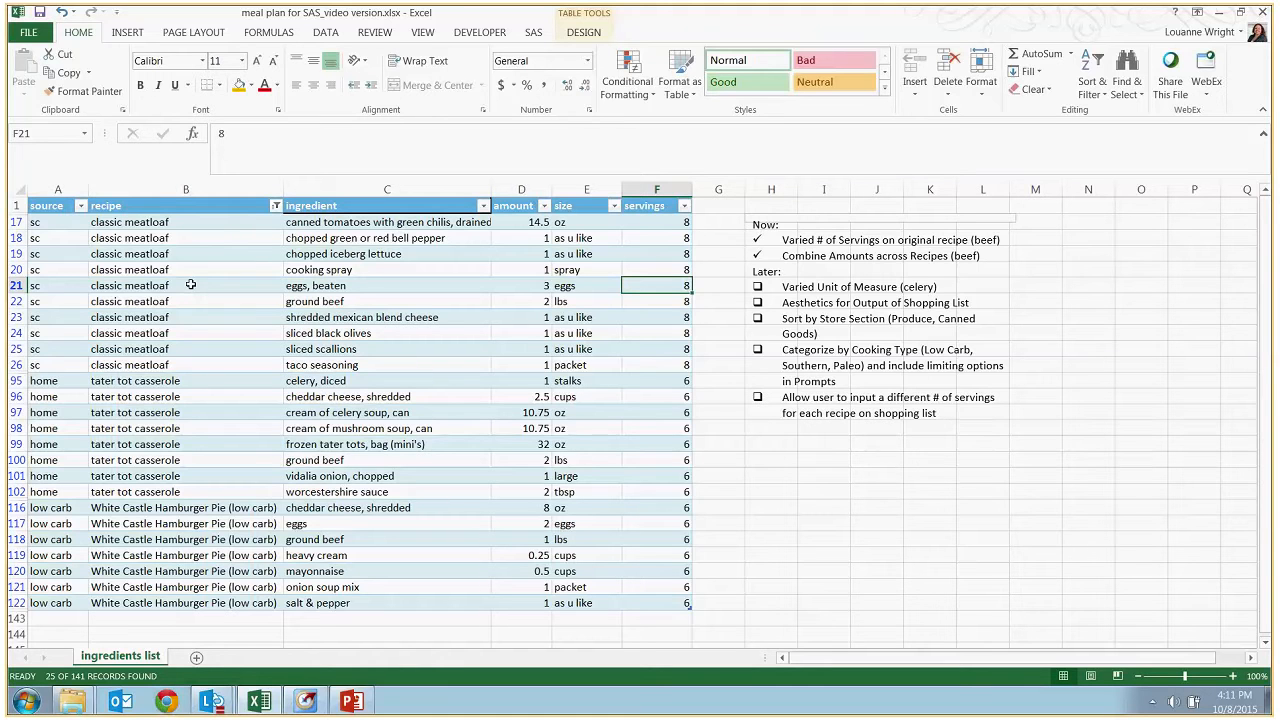
- Highlight the ground beef ingredient cells of the classic meatloaf, tater tot casserole and White Castle Hamburger Pie recipes together for comparison
{"action": "left_click", "coordinate": [403, 302]}
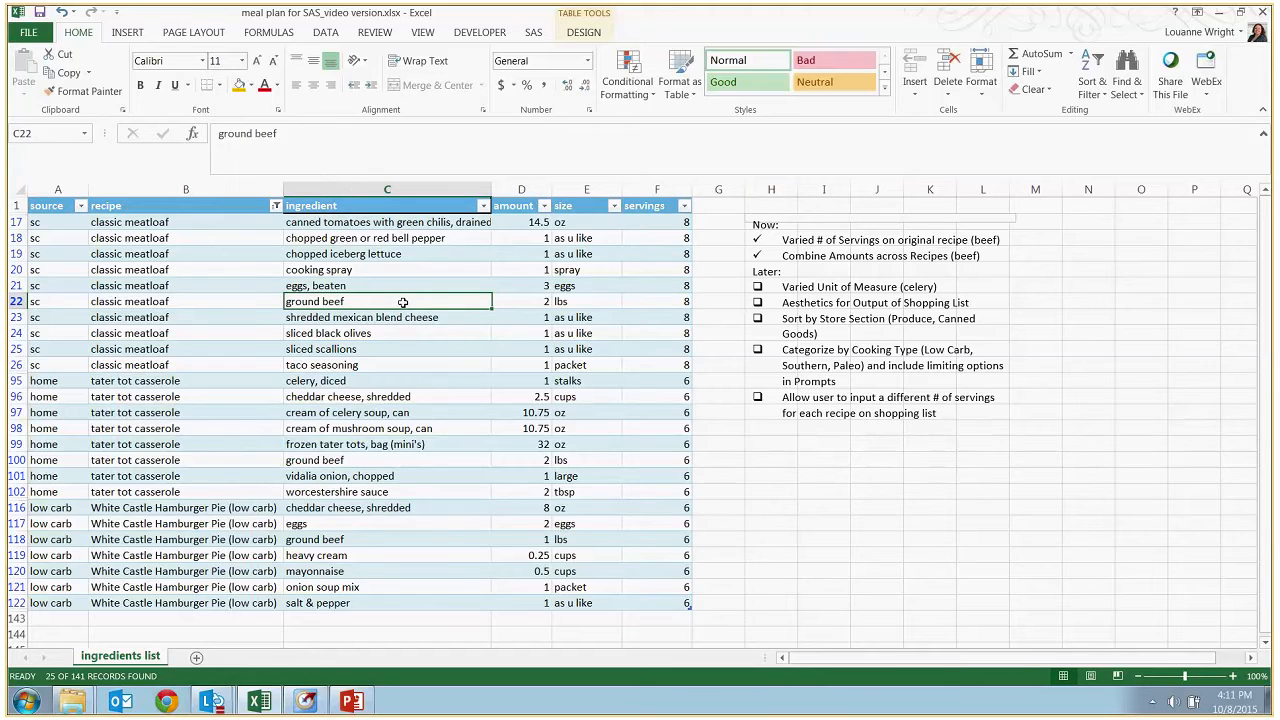
{"action": "left_click", "coordinate": [366, 458]}
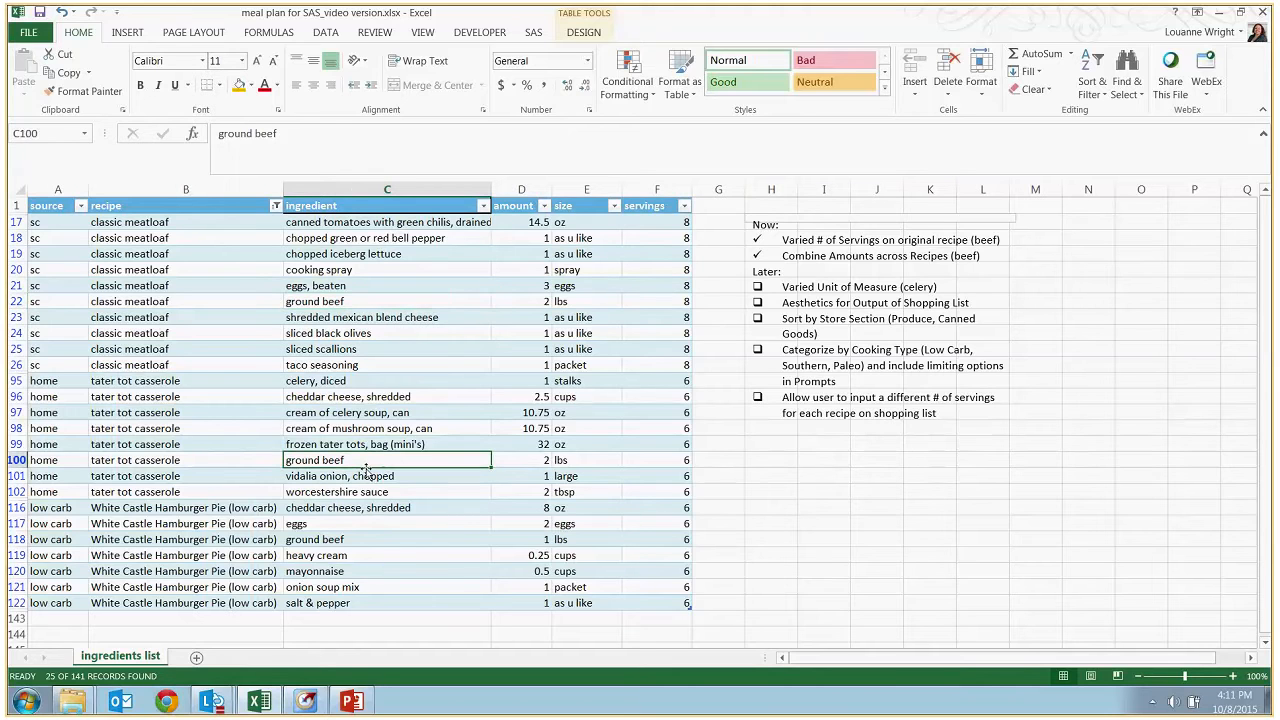
{"action": "left_click", "coordinate": [350, 540], "text": "ctrl"}
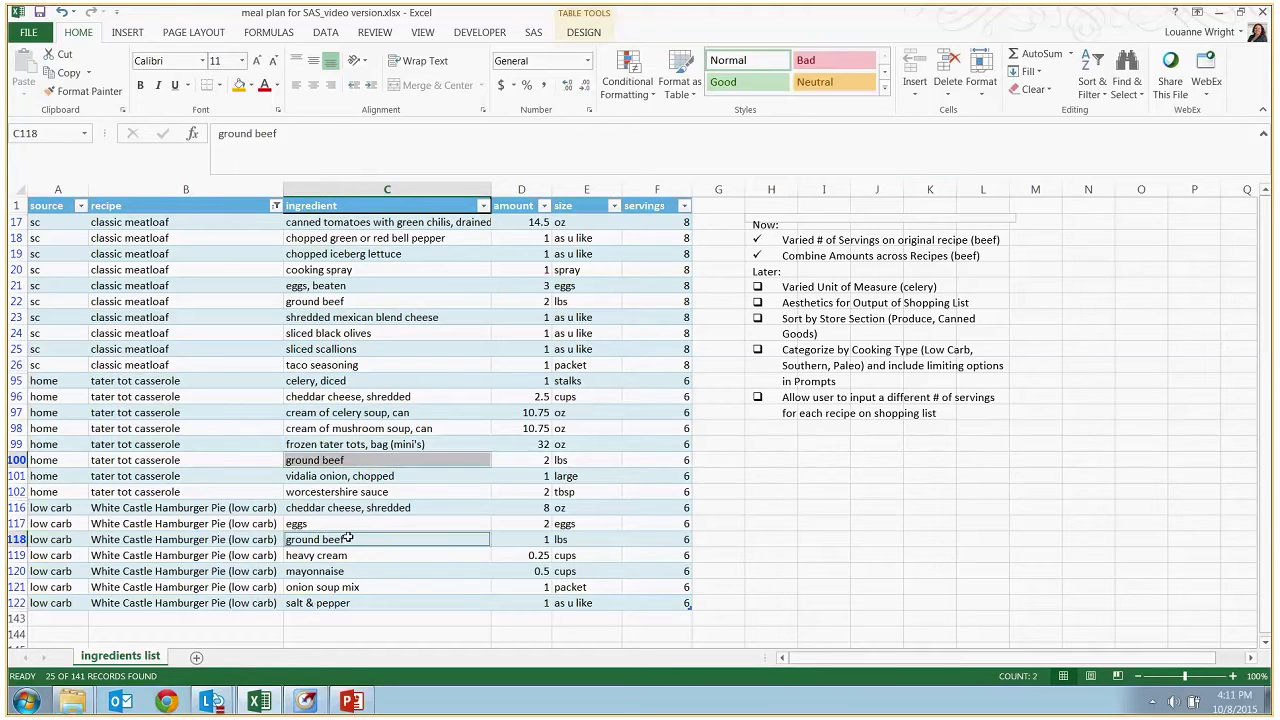
{"action": "left_click", "coordinate": [372, 300], "text": "ctrl"}
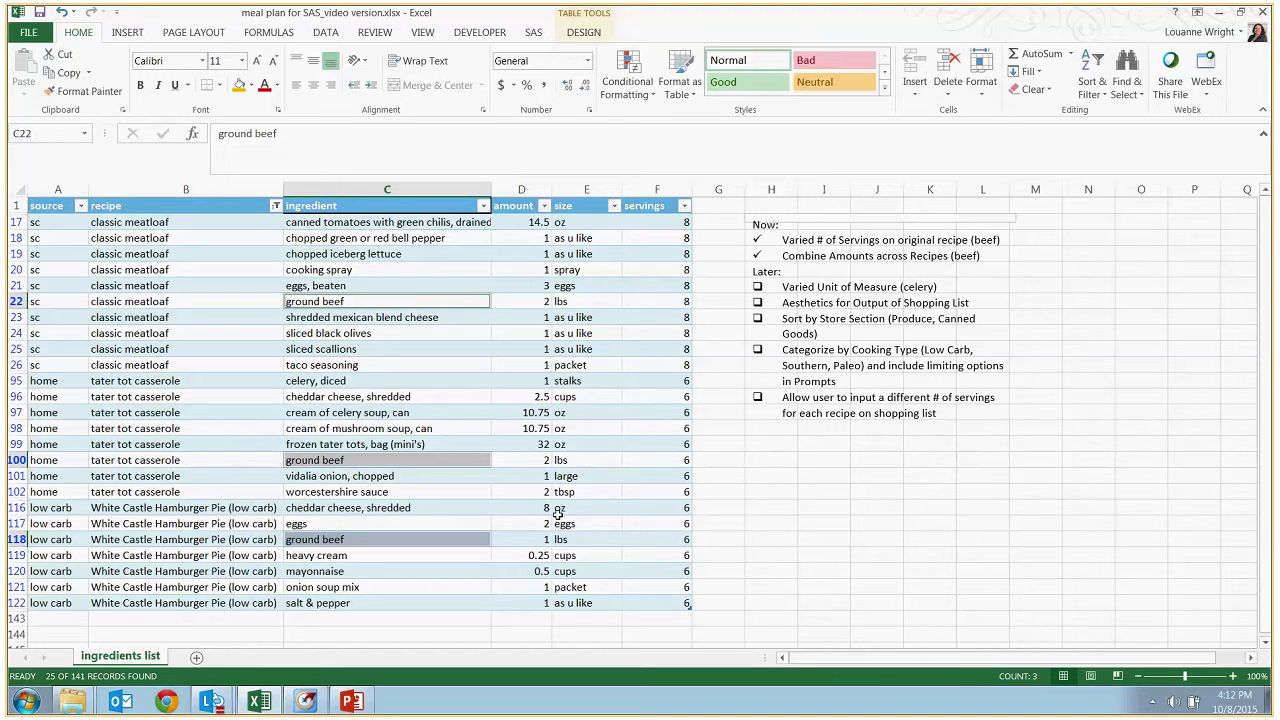
{"action": "left_click", "coordinate": [436, 368]}
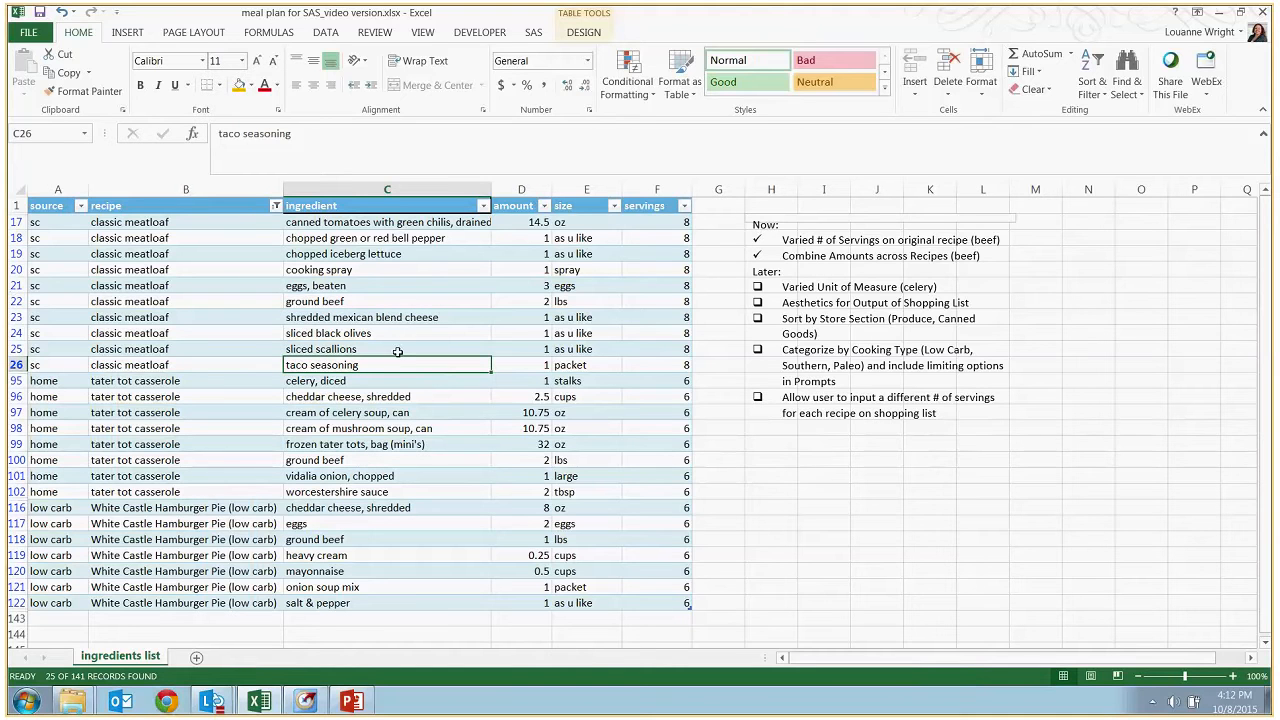
{"action": "left_click", "coordinate": [676, 333]}
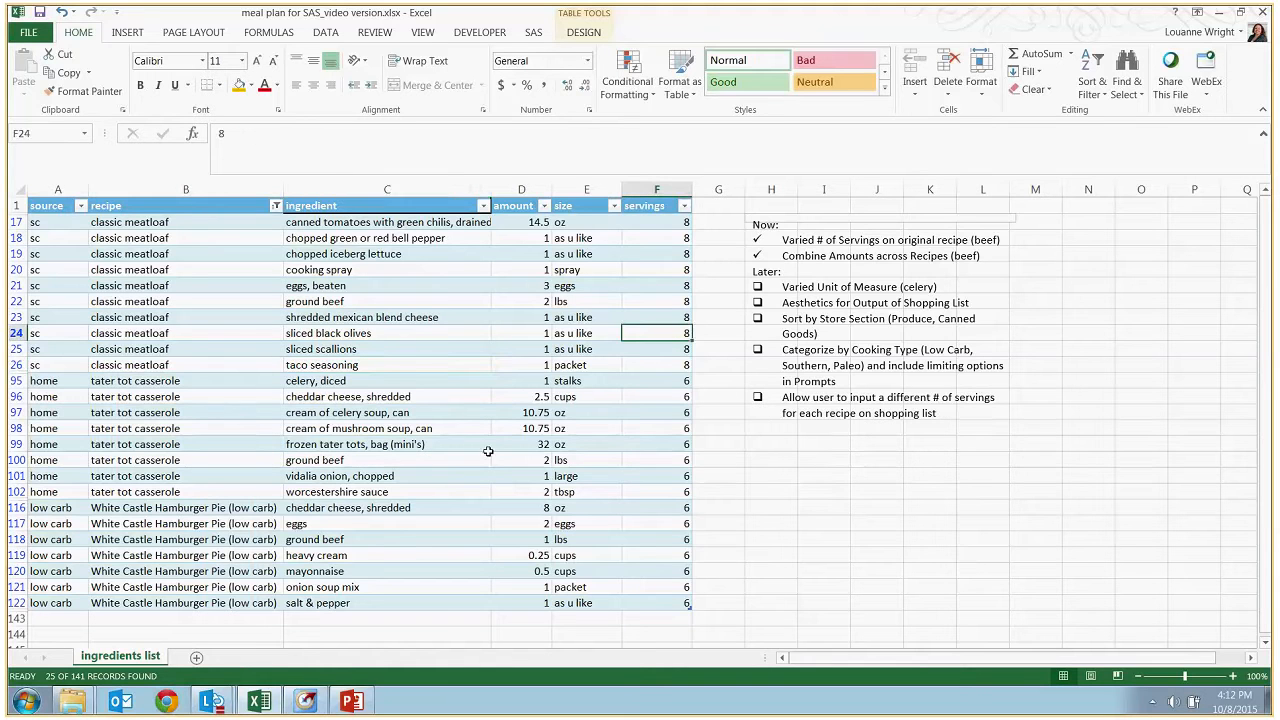
{"action": "left_click", "coordinate": [361, 299]}
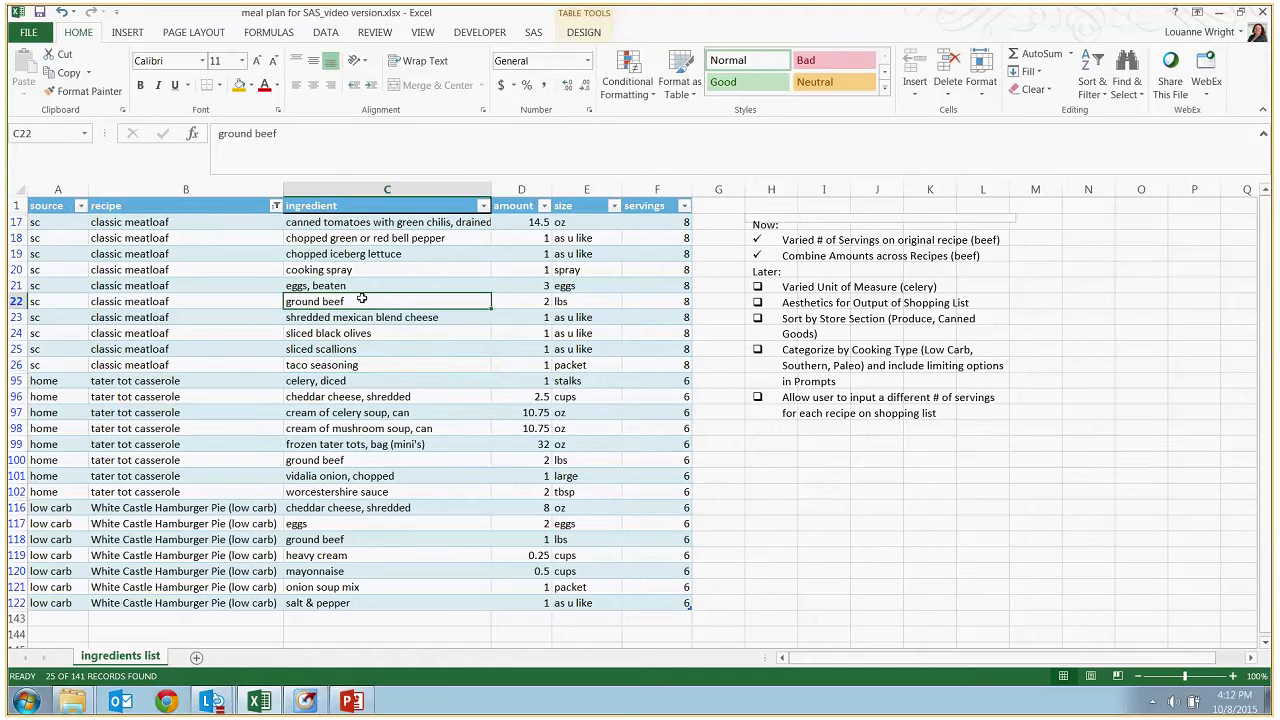
{"action": "left_click", "coordinate": [342, 461], "text": "ctrl"}
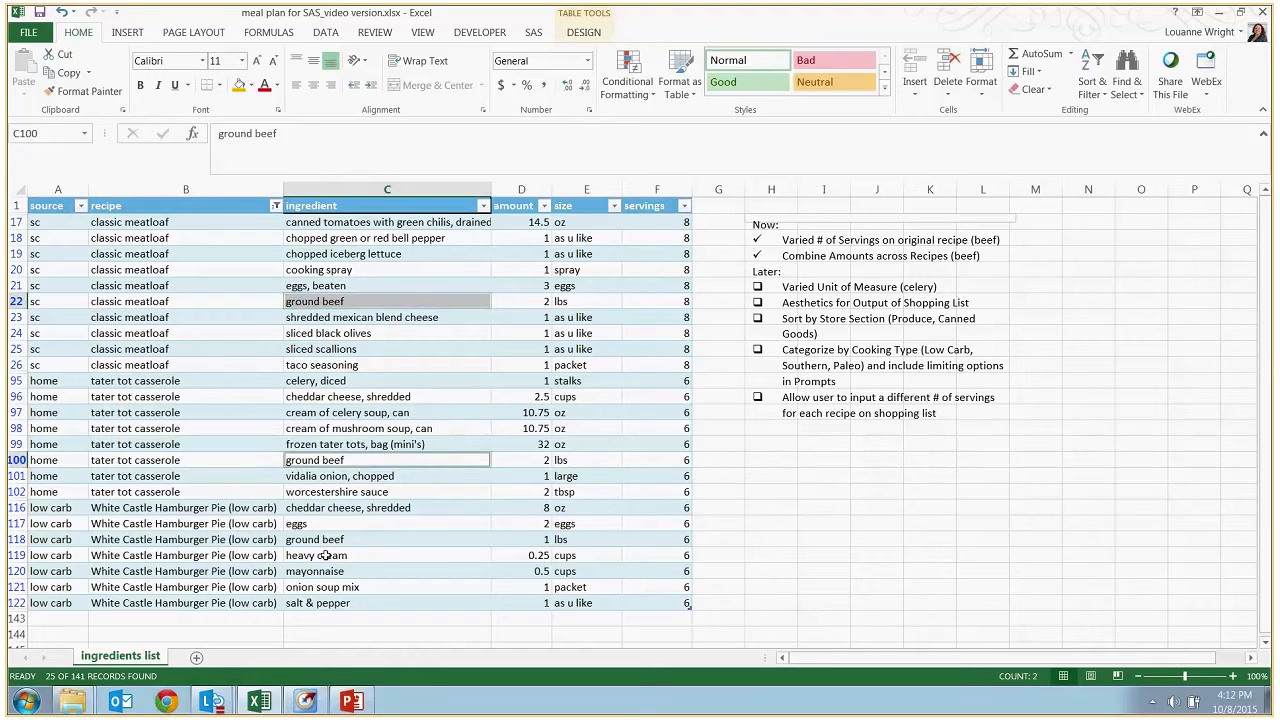
{"action": "left_click", "coordinate": [328, 540], "text": "ctrl"}
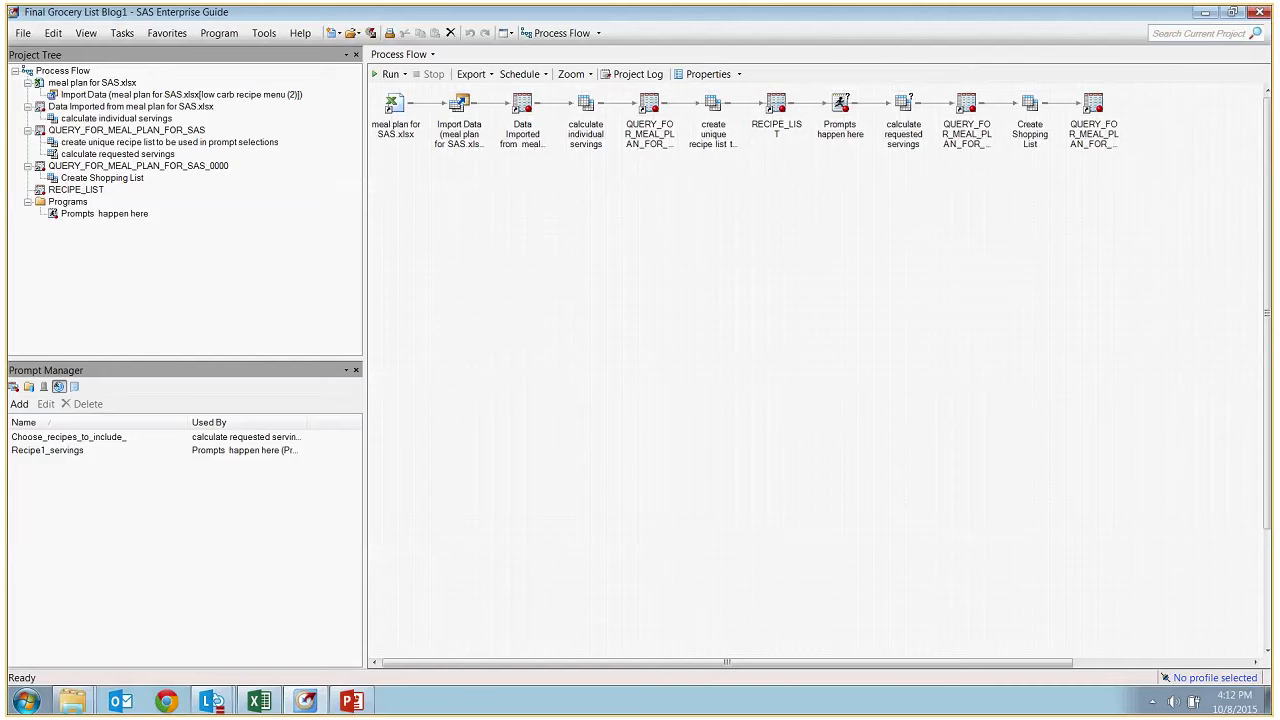
- In SAS Enterprise Guide, run the entire grocery list project so it asks for its prompt values
{"action": "left_click", "coordinate": [394, 108]}
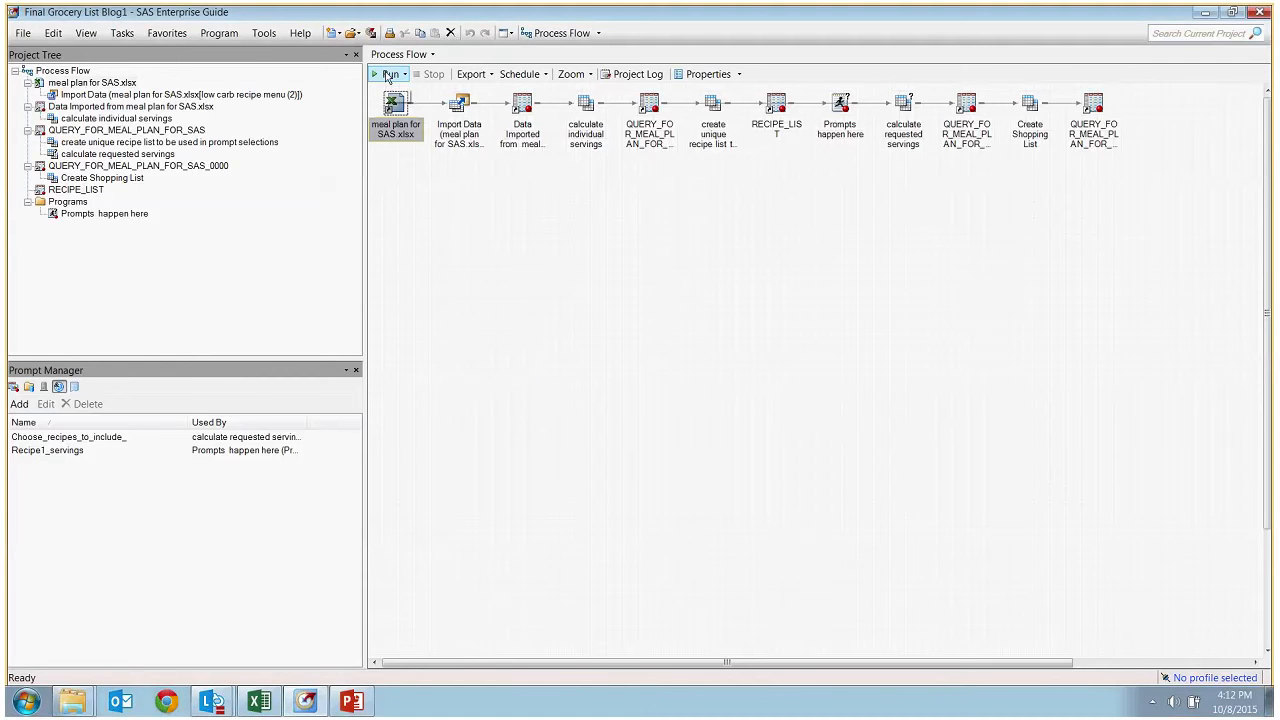
{"action": "left_click", "coordinate": [394, 80]}
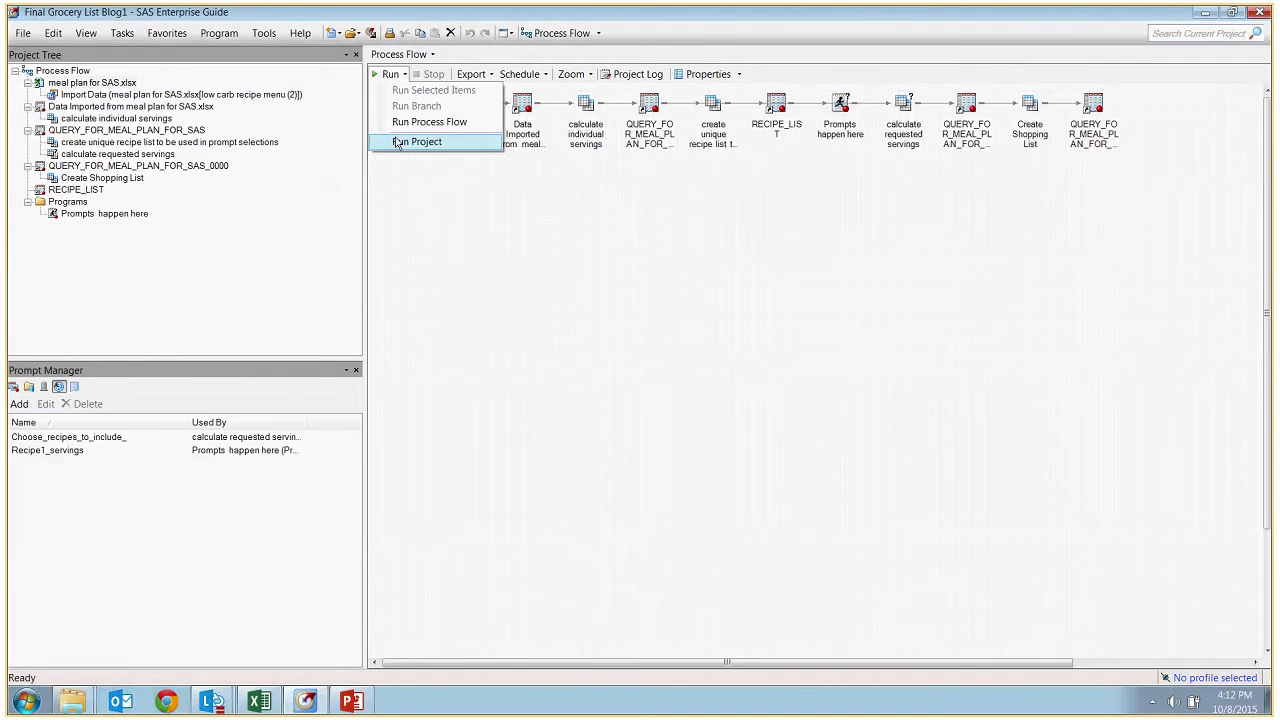
{"action": "left_click", "coordinate": [412, 140]}
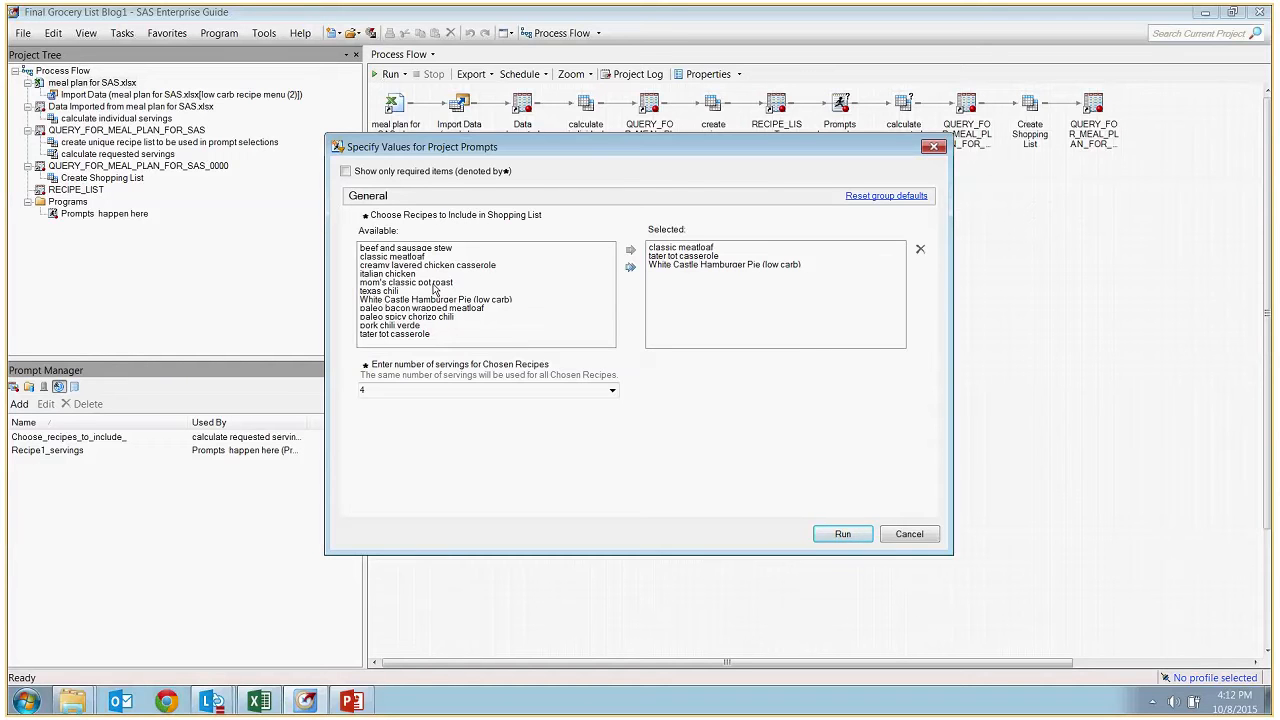
- Run the prompts with classic meatloaf, tater tot casserole and White Castle Hamburger Pie (low carb) as chosen recipes and 4 servings
{"action": "left_click", "coordinate": [394, 335]}
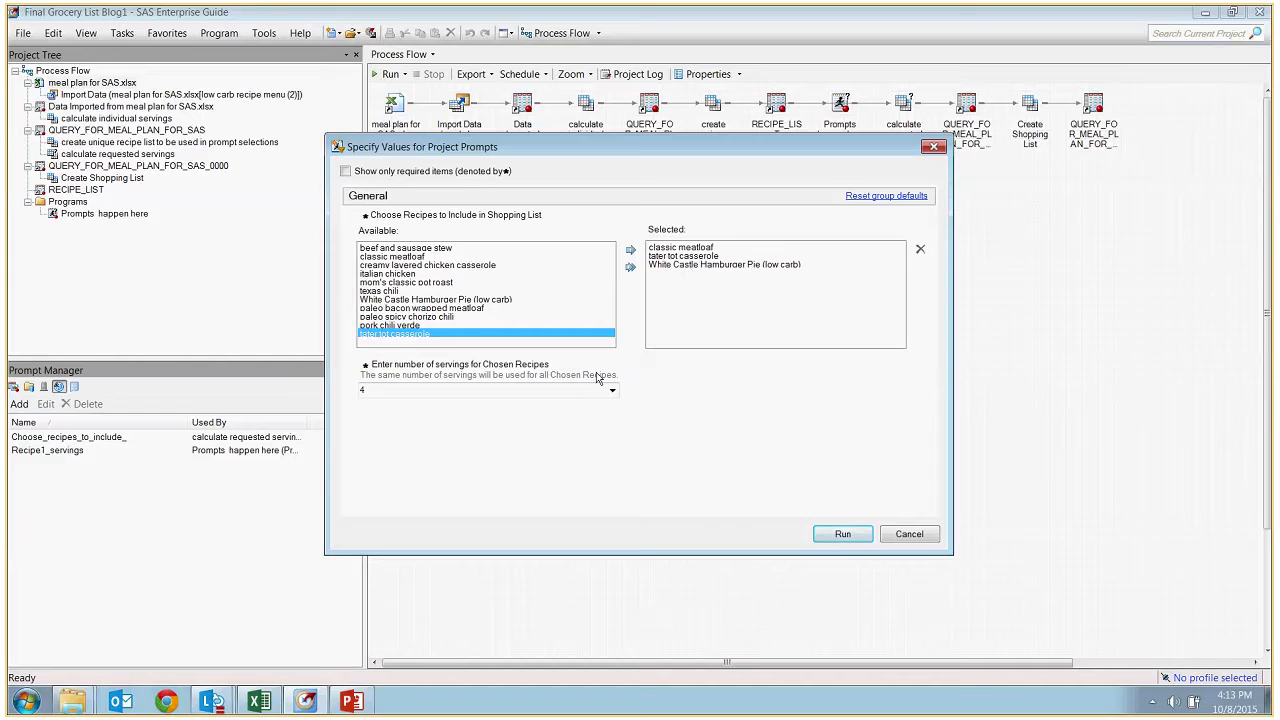
{"action": "left_click", "coordinate": [477, 388]}
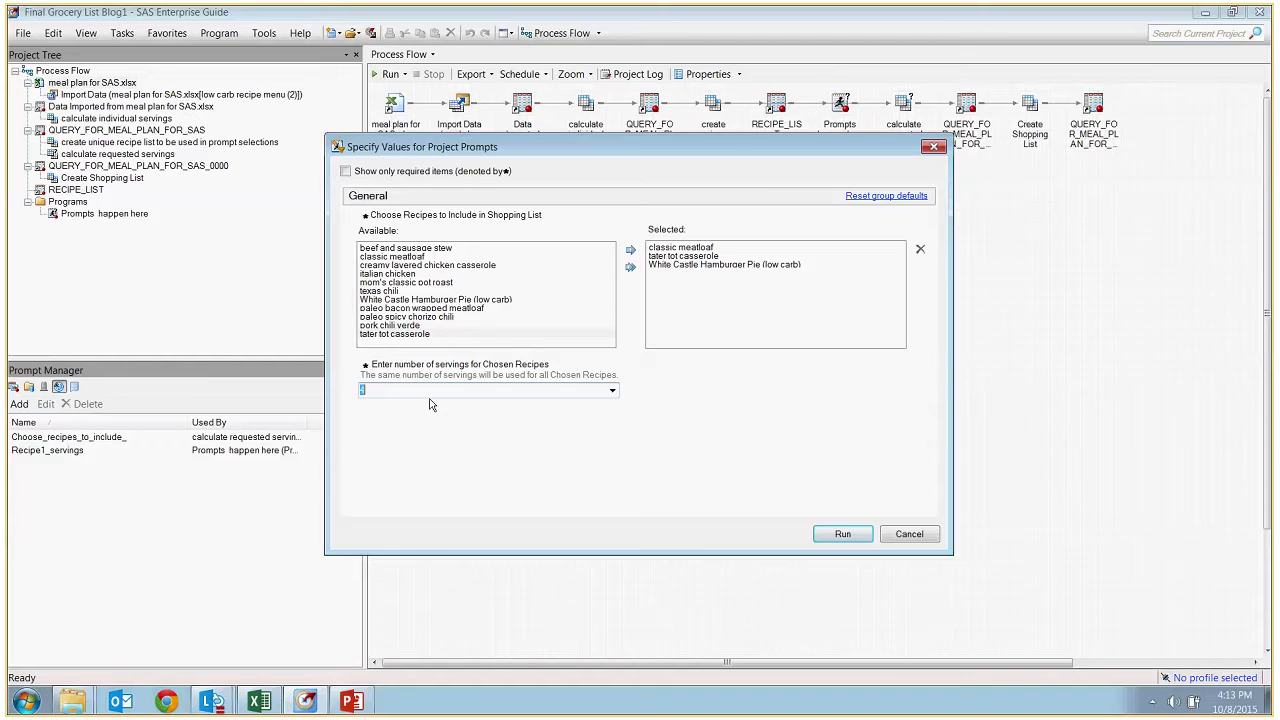
{"action": "left_click", "coordinate": [566, 396]}
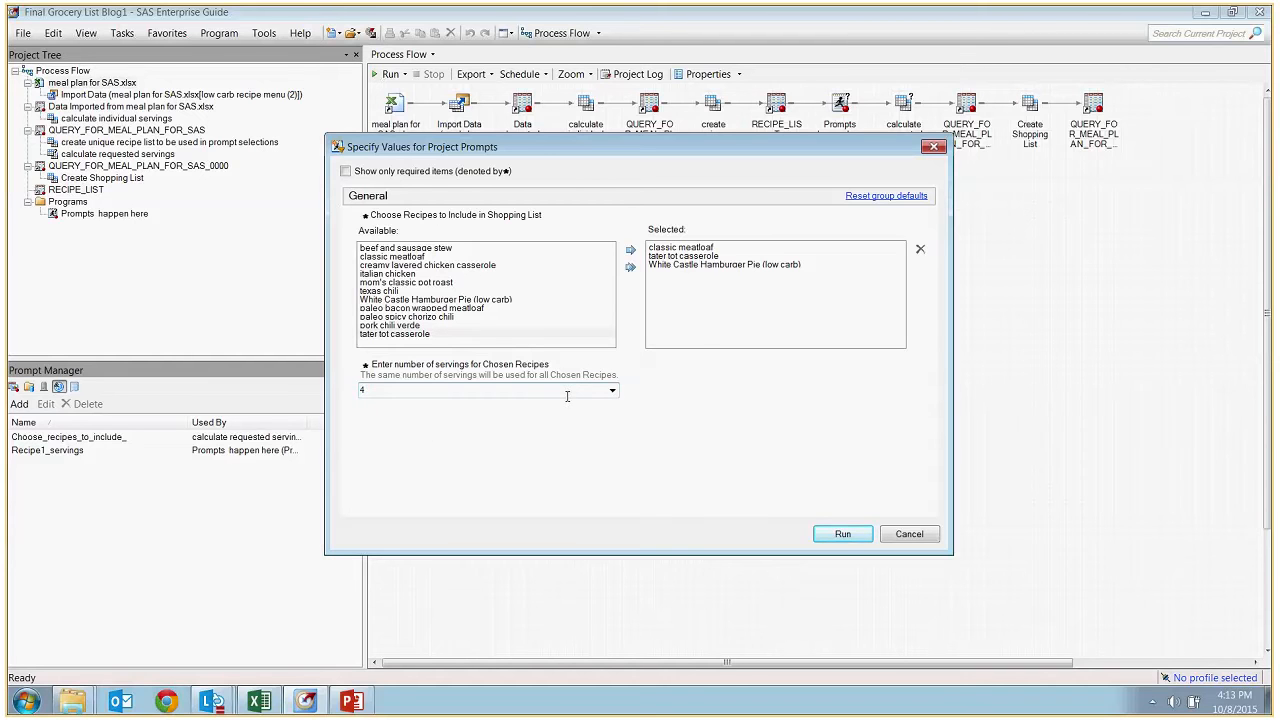
{"action": "left_click", "coordinate": [843, 534]}
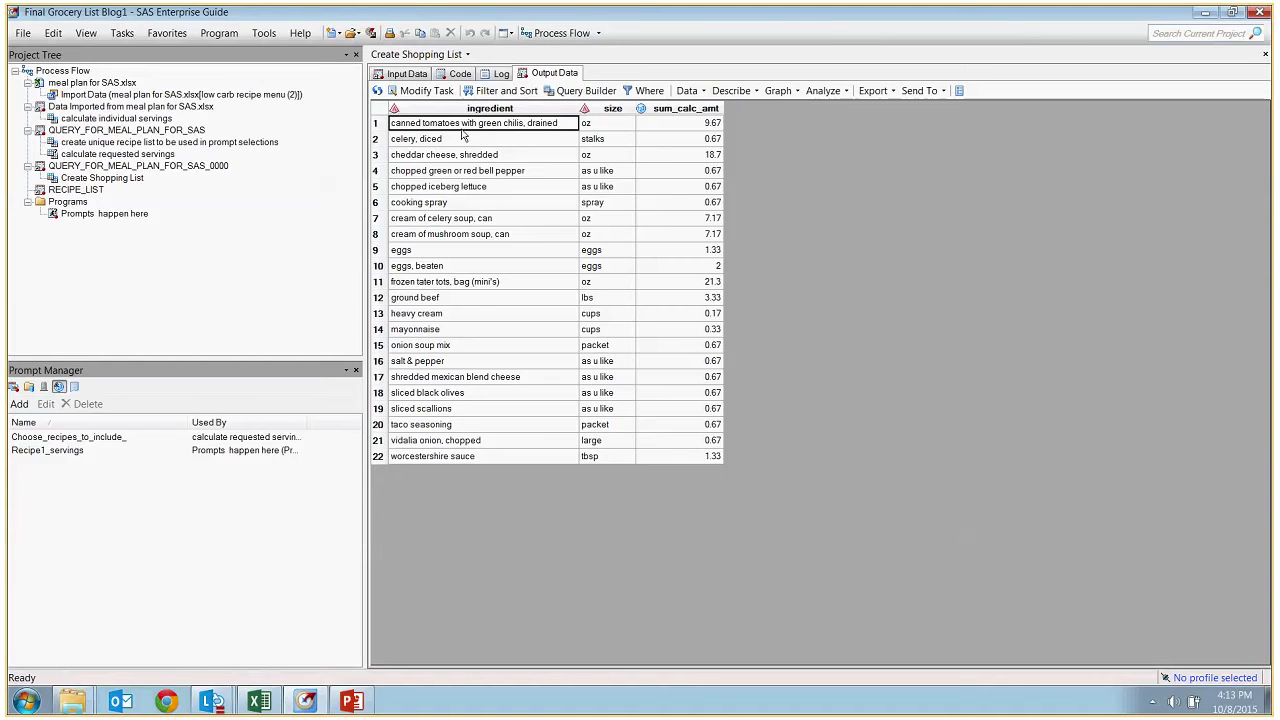
- Check the ground beef row and its summed amount in the Create Shopping List output, and return to the process flow
{"action": "left_click", "coordinate": [441, 302]}
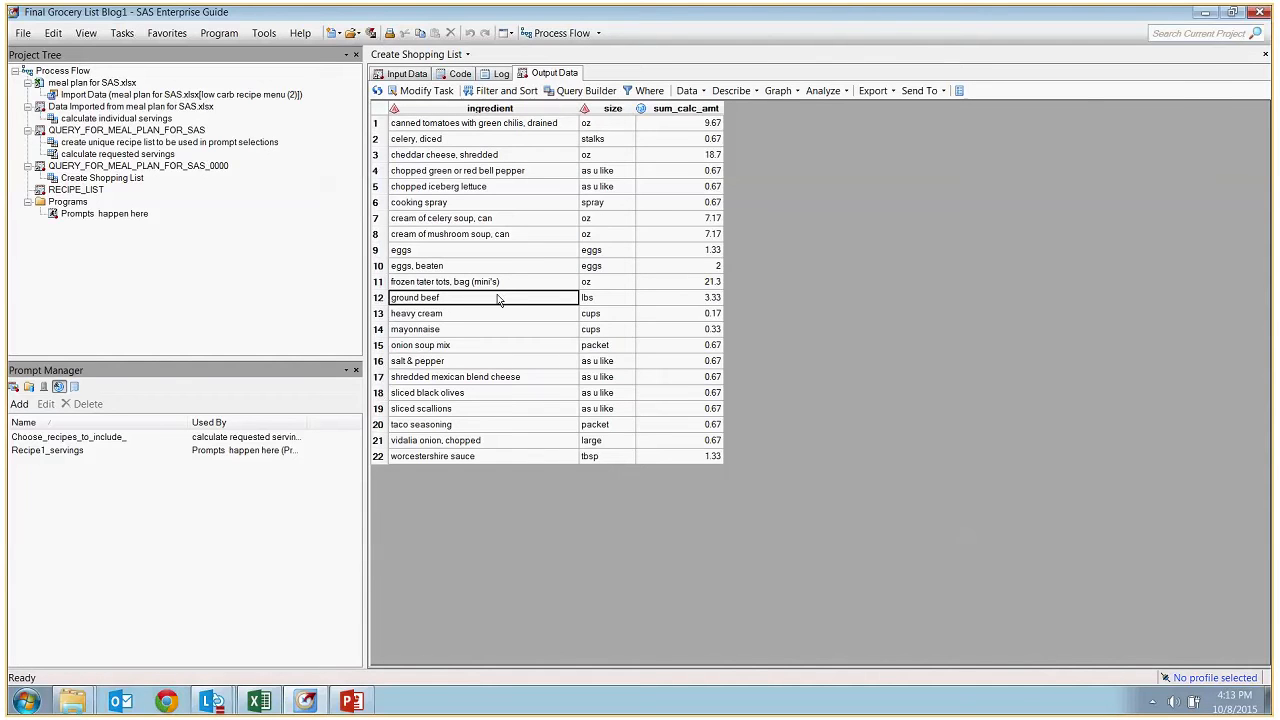
{"action": "left_click", "coordinate": [694, 298]}
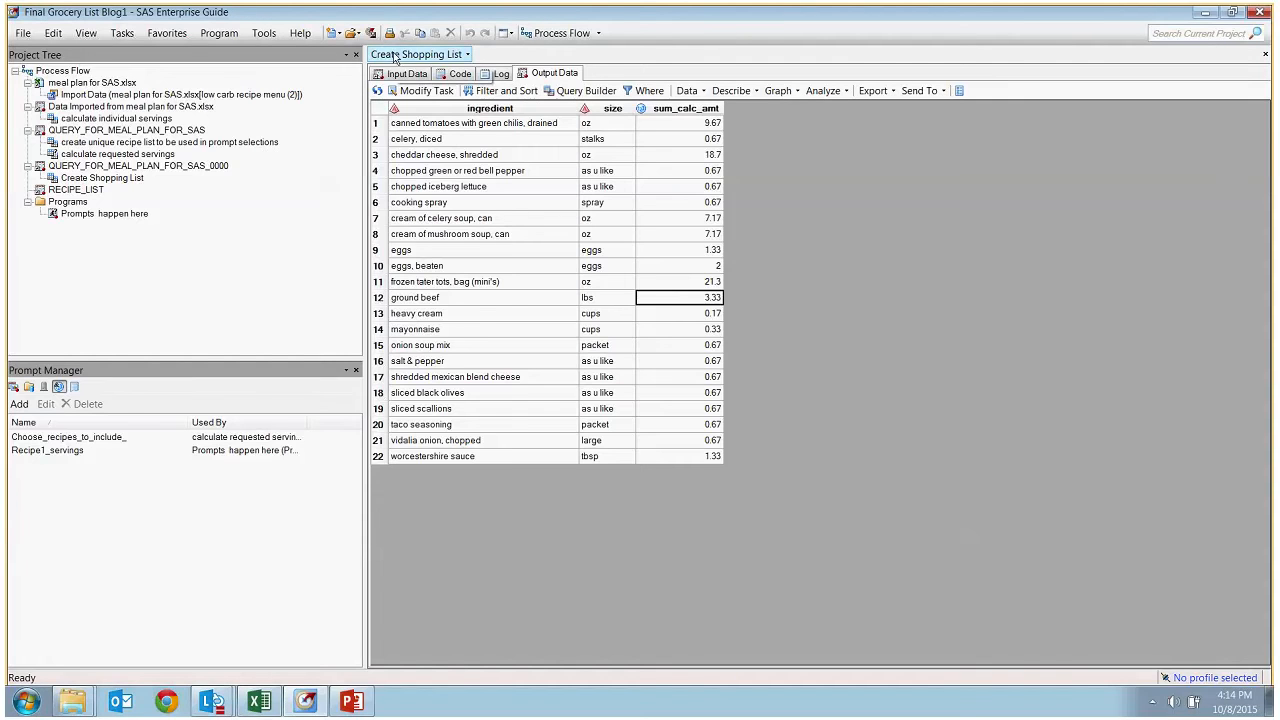
{"action": "left_click", "coordinate": [410, 58]}
{"action": "left_click", "coordinate": [418, 120]}
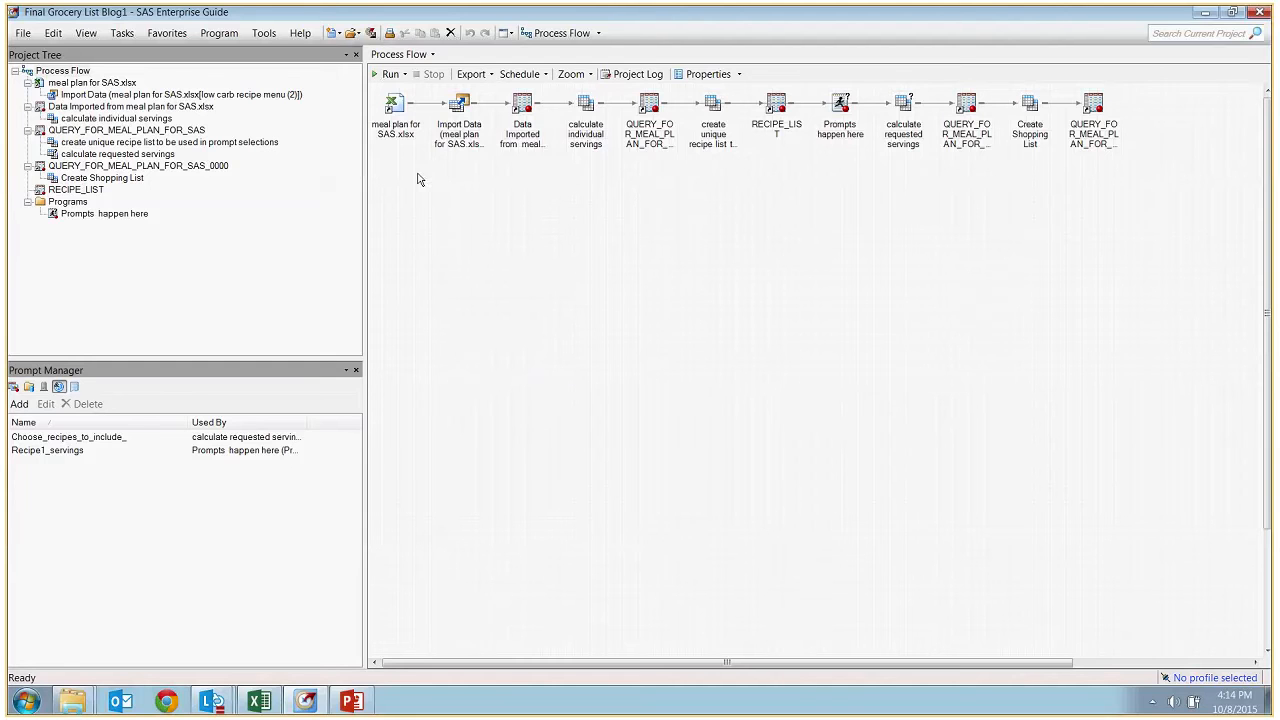
- View the data table imported from meal plan for SAS.xlsx and return to the process flow
{"action": "left_click", "coordinate": [458, 118]}
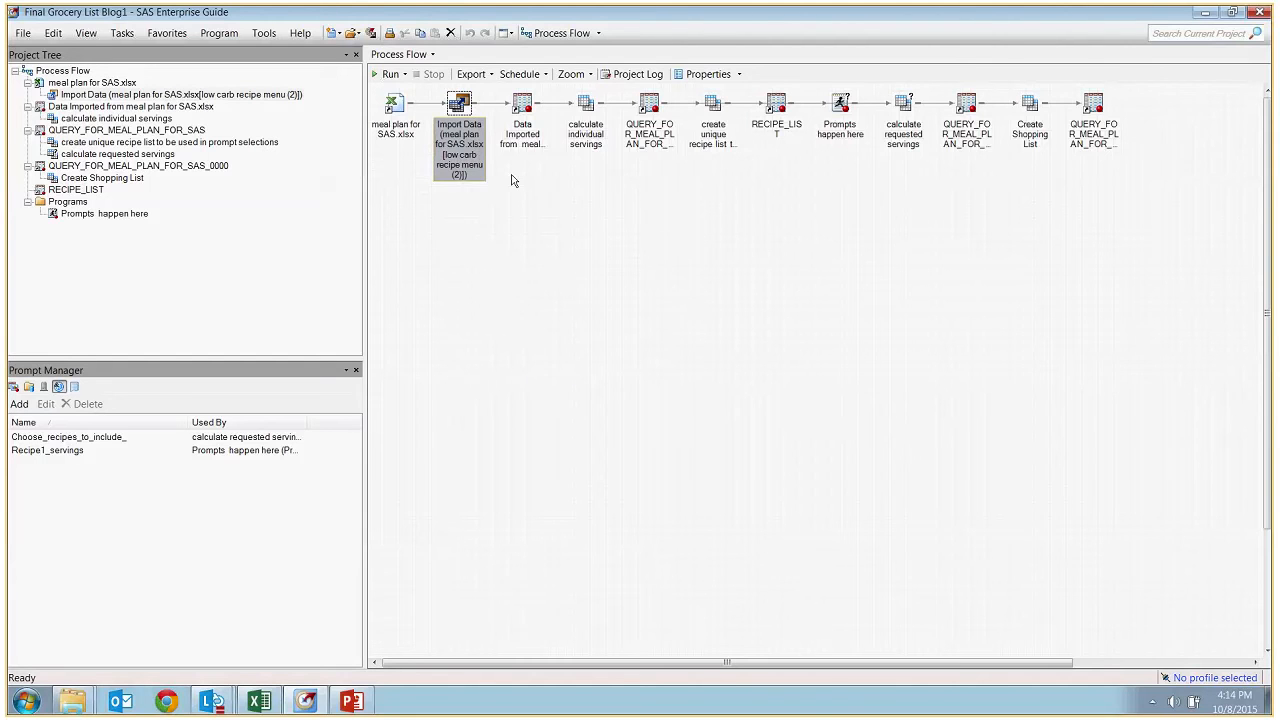
{"action": "double_click", "coordinate": [516, 107]}
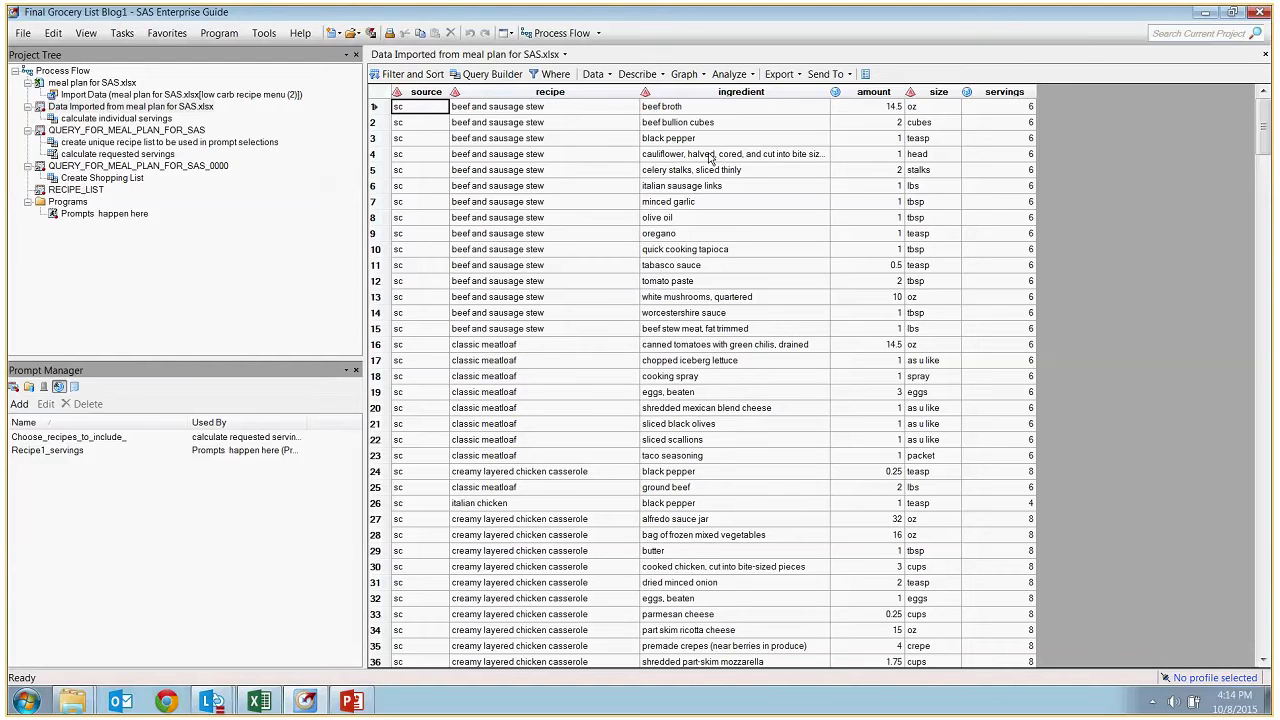
{"action": "left_click", "coordinate": [564, 54]}
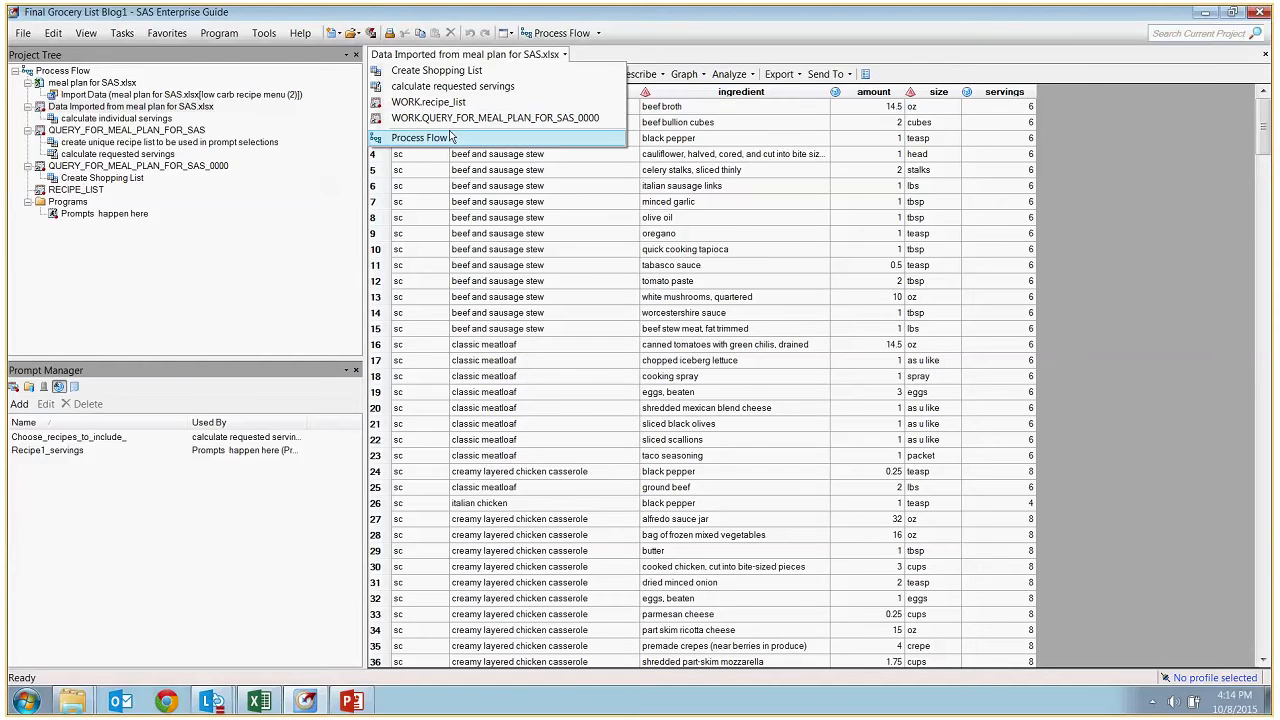
{"action": "left_click", "coordinate": [443, 135]}
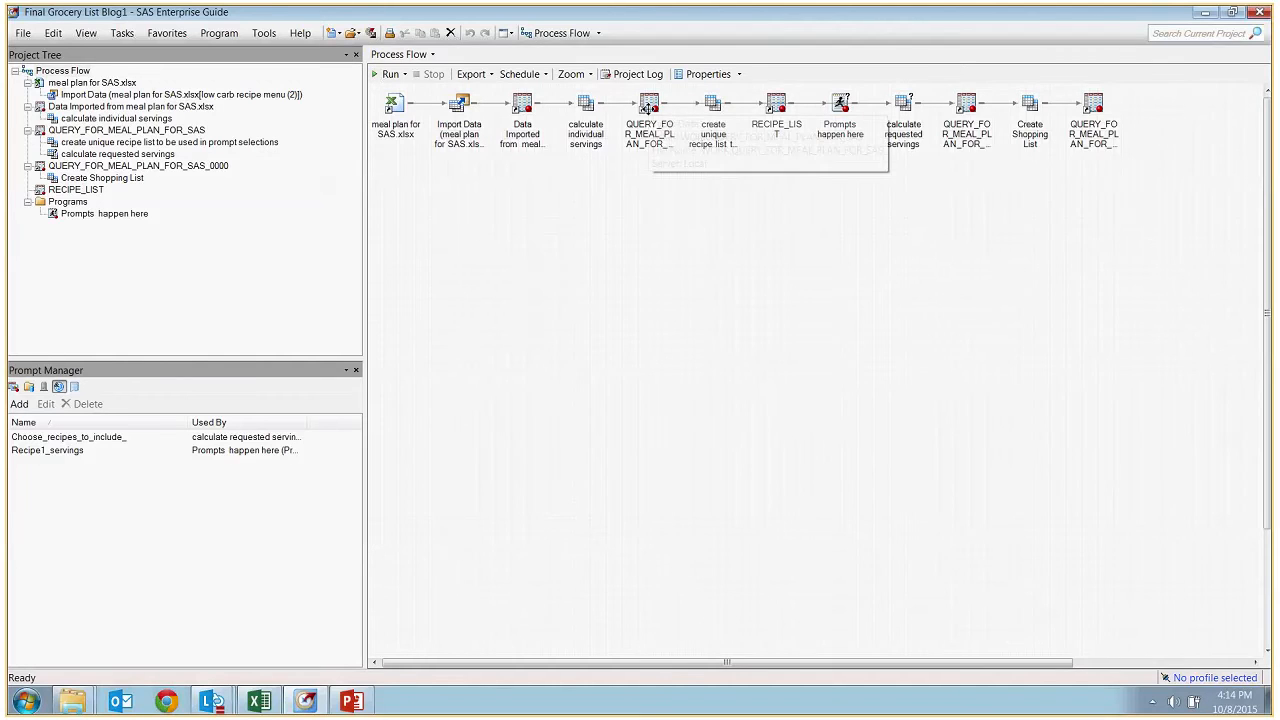
- Examine the individual serving calculation column in the QUERY_FOR_MEAL_PLAN_FOR_SAS table and return to the process flow
{"action": "double_click", "coordinate": [648, 108]}
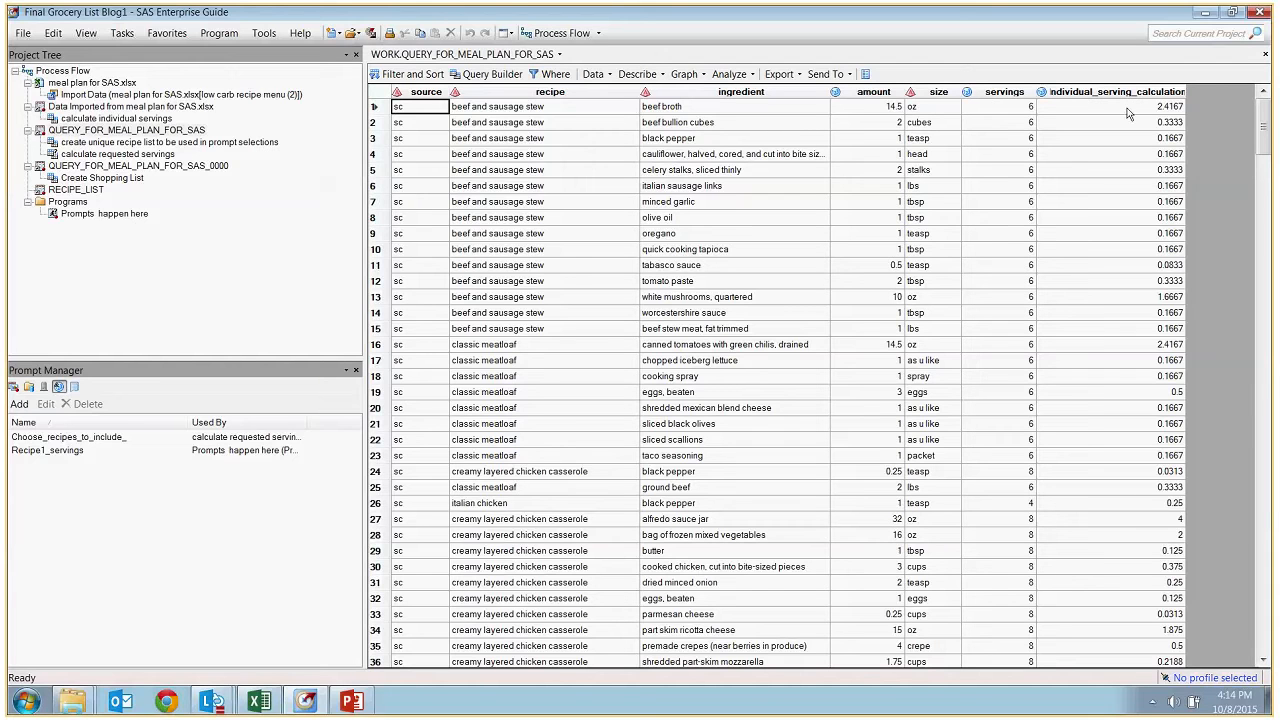
{"action": "left_click", "coordinate": [555, 74]}
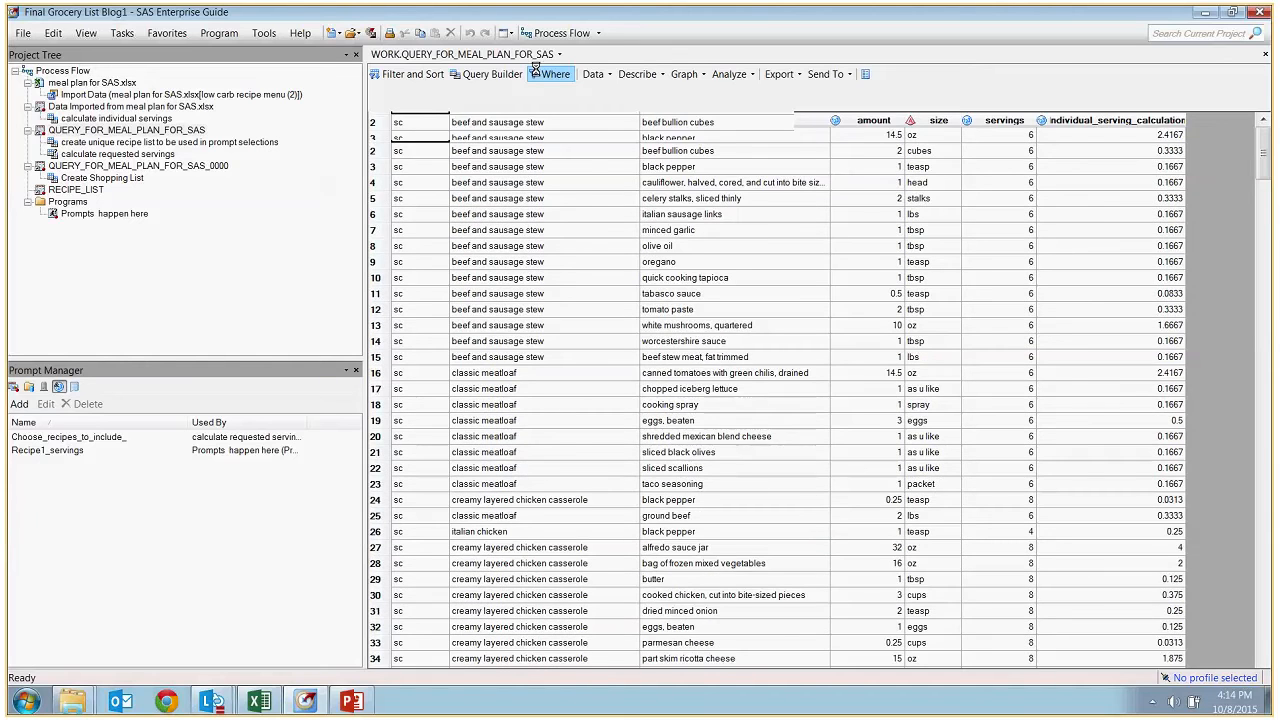
{"action": "left_click", "coordinate": [559, 54]}
{"action": "left_click", "coordinate": [419, 153]}
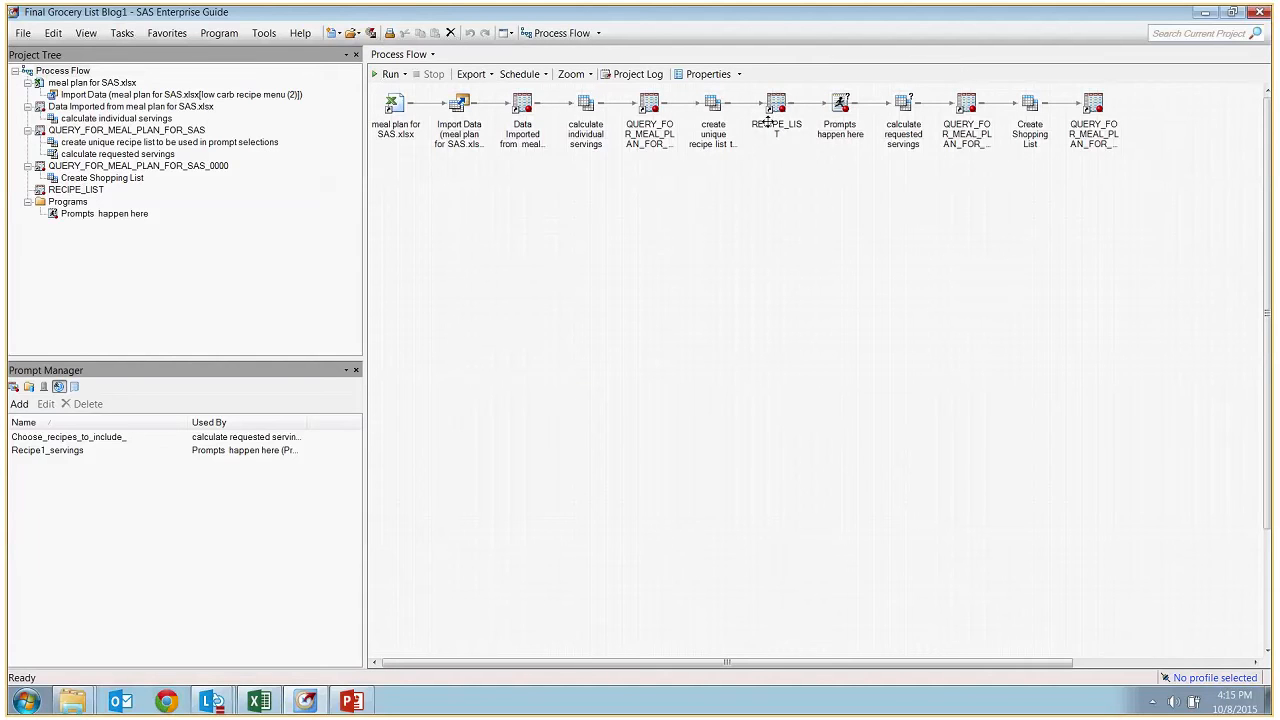
- View the unique recipe names in the RECIPE_LIST table and return to the process flow
{"action": "double_click", "coordinate": [770, 110]}
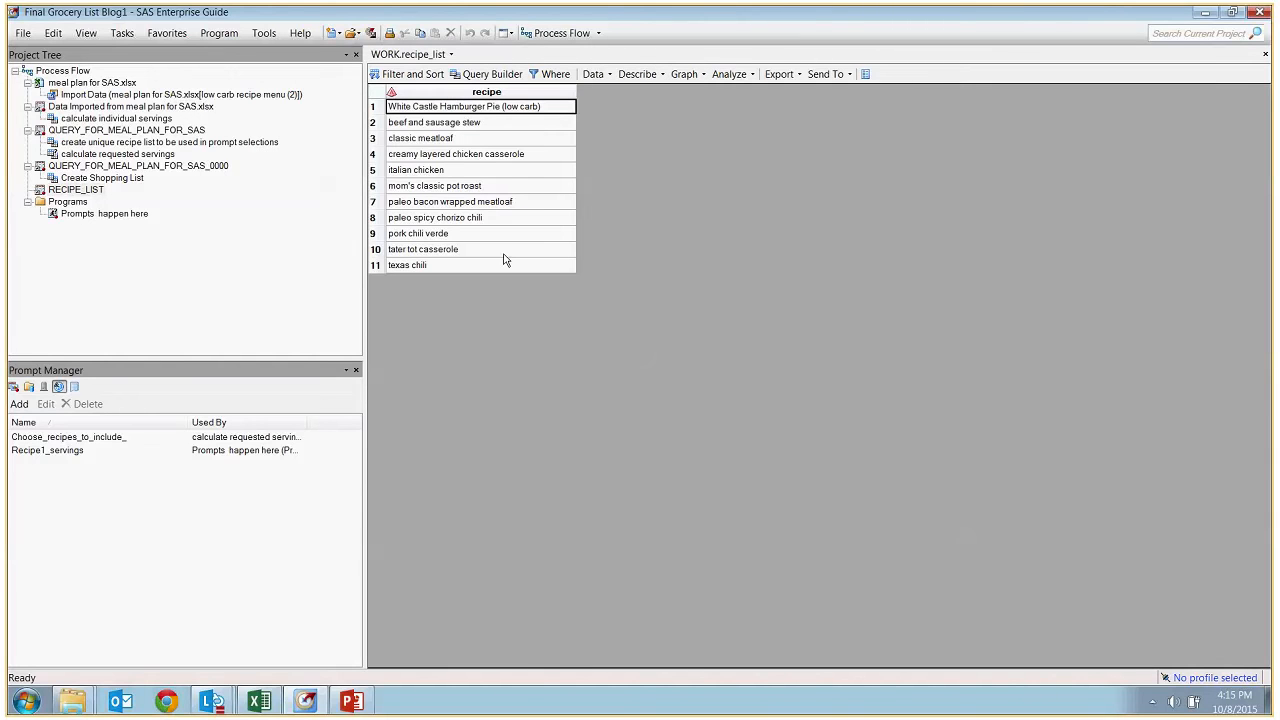
{"action": "left_click", "coordinate": [451, 53]}
{"action": "left_click", "coordinate": [410, 153]}
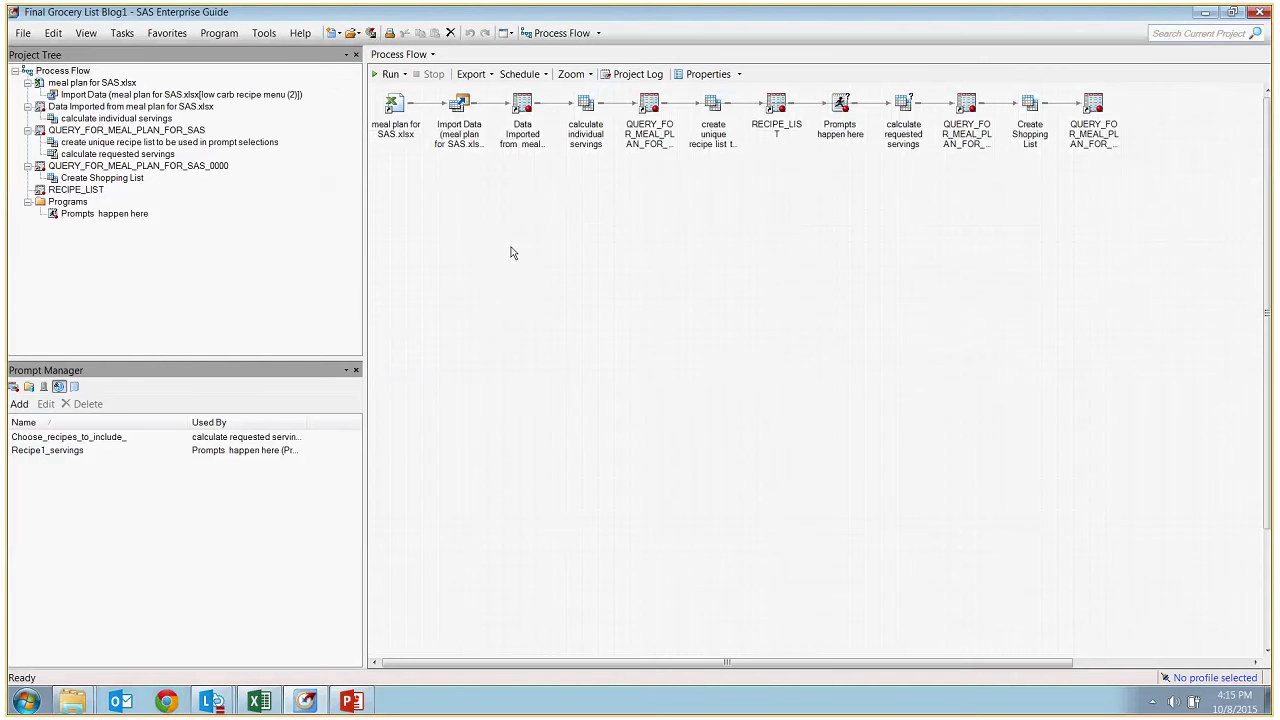
- Open the Prompts happen here program and examine the general settings of the Choose_recipes_to_include_ prompt, including its name and displayed text
{"action": "double_click", "coordinate": [845, 112]}
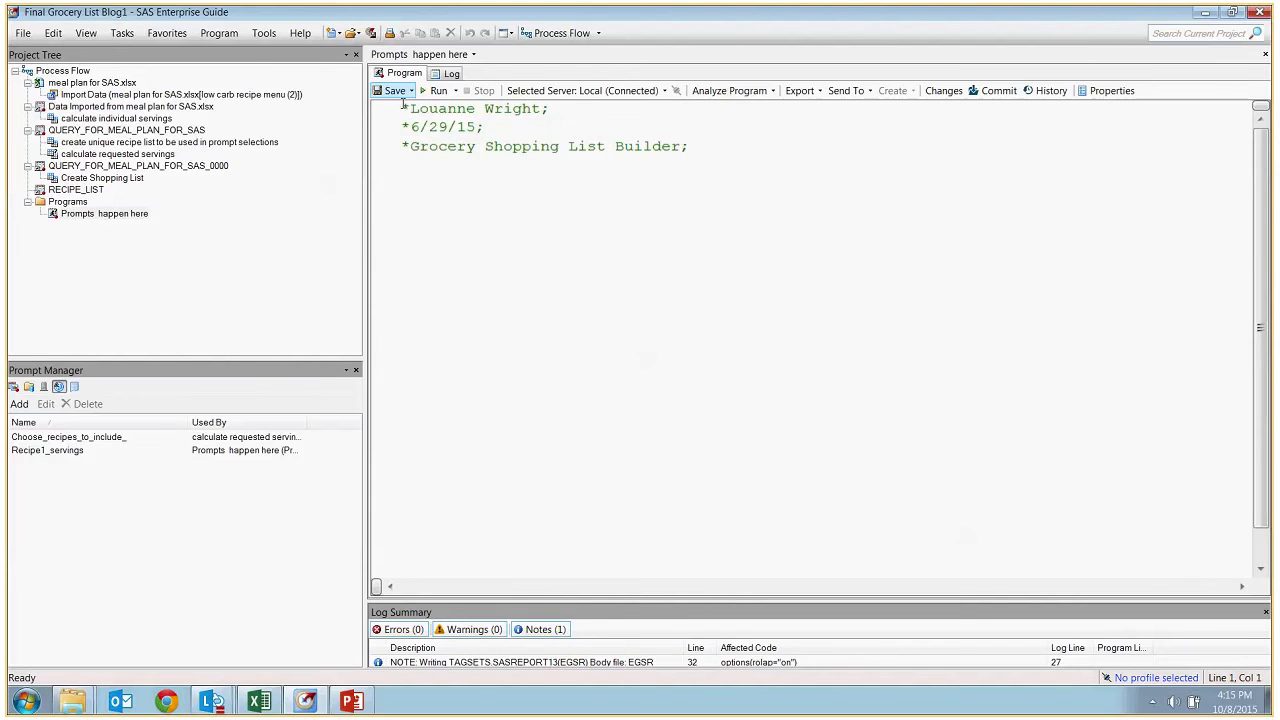
{"action": "left_click", "coordinate": [72, 442]}
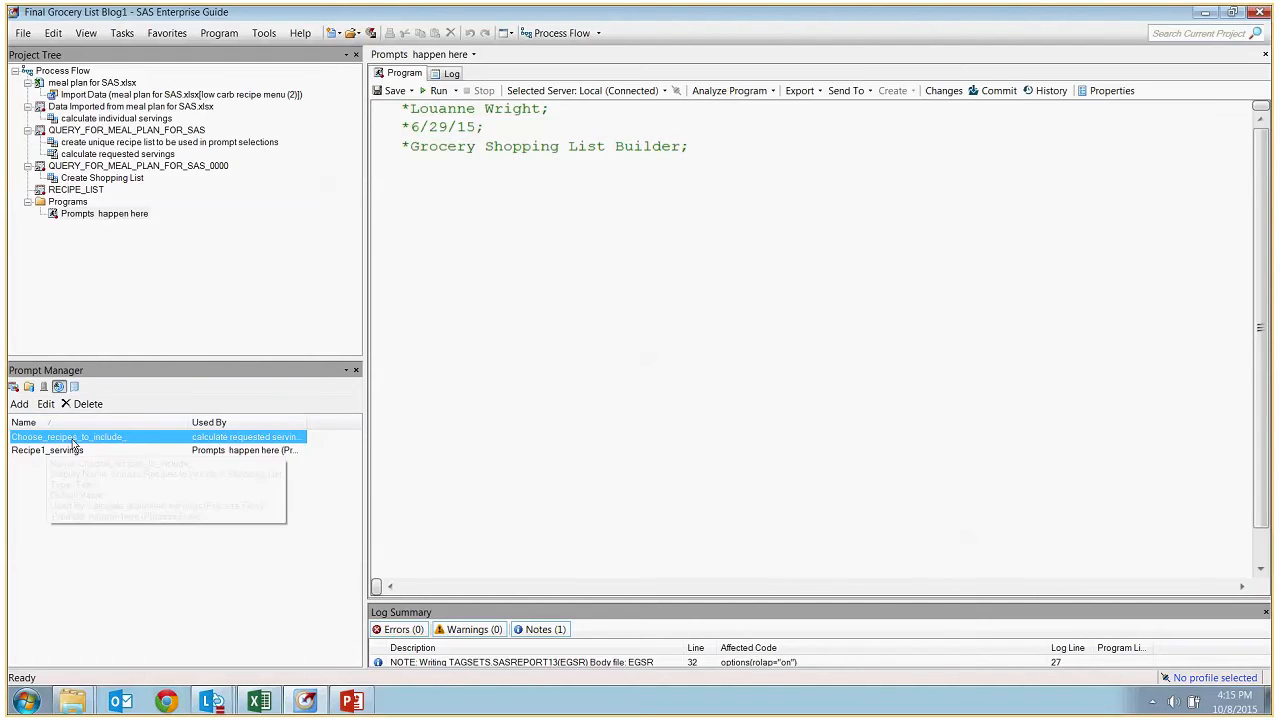
{"action": "left_click", "coordinate": [47, 406]}
{"action": "left_click", "coordinate": [707, 443]}
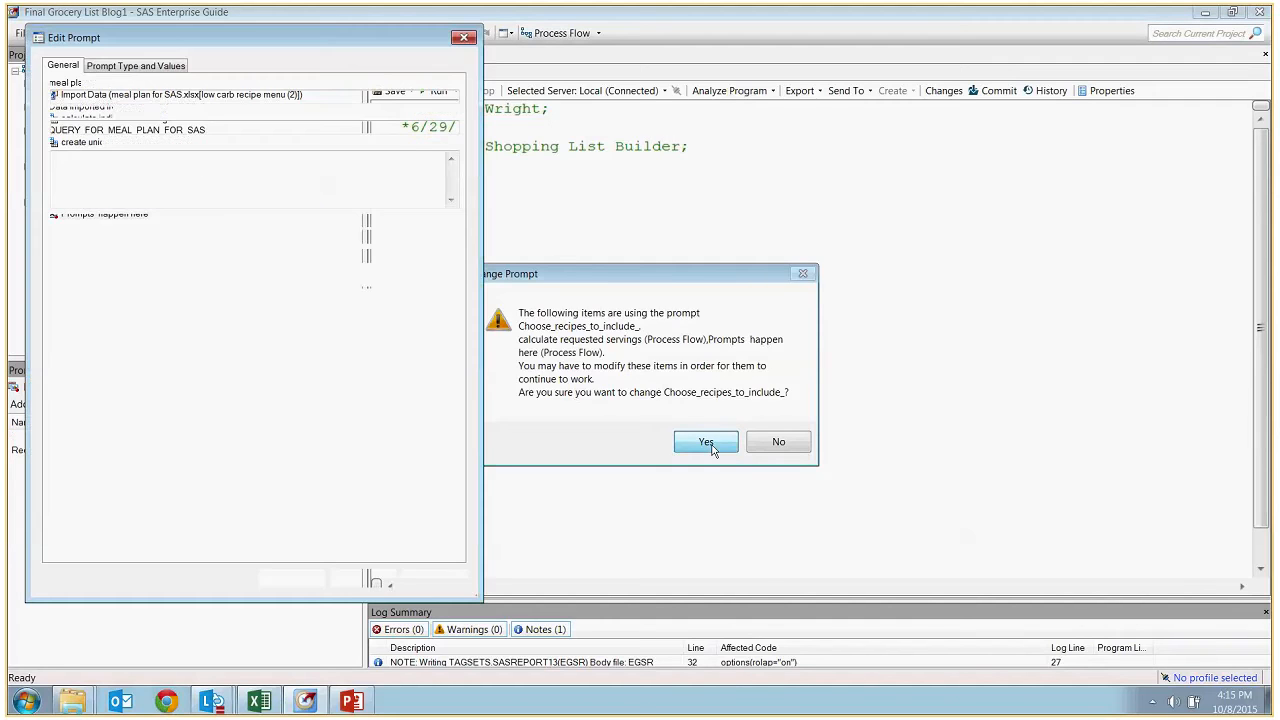
{"action": "left_click_drag", "start_coordinate": [243, 40], "coordinate": [715, 65]}
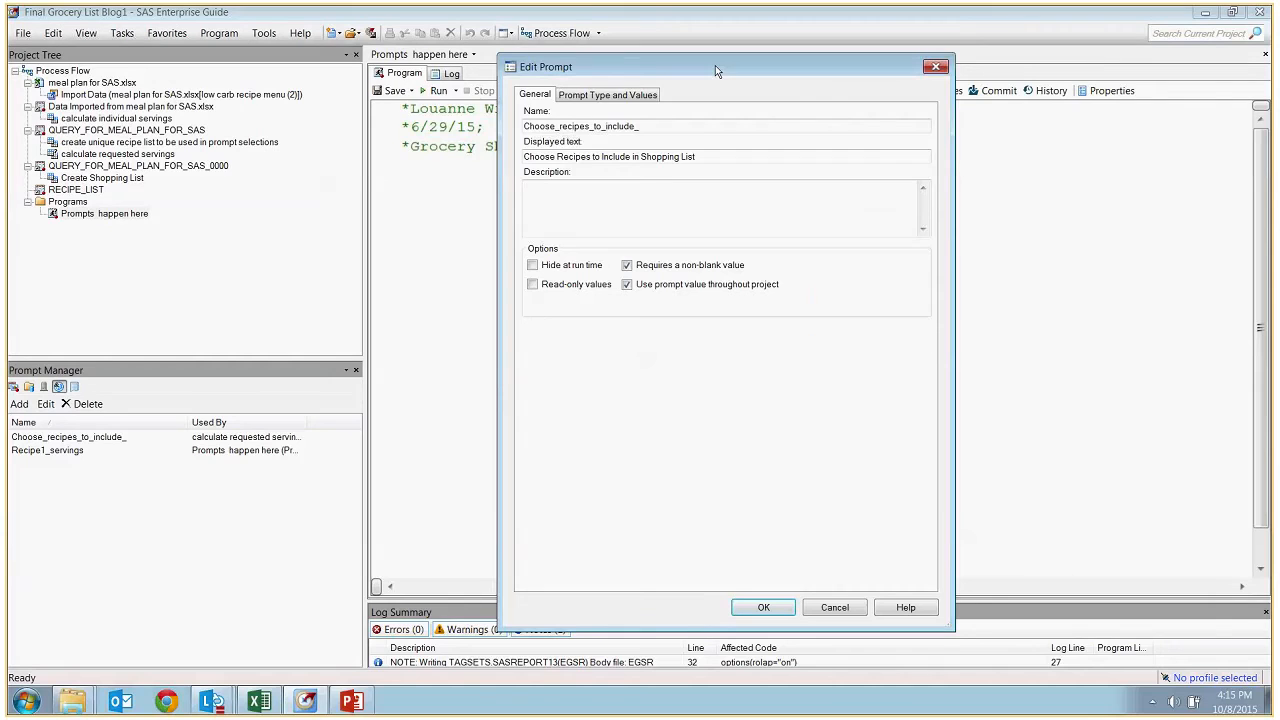
{"action": "left_click_drag", "start_coordinate": [677, 126], "coordinate": [514, 142]}
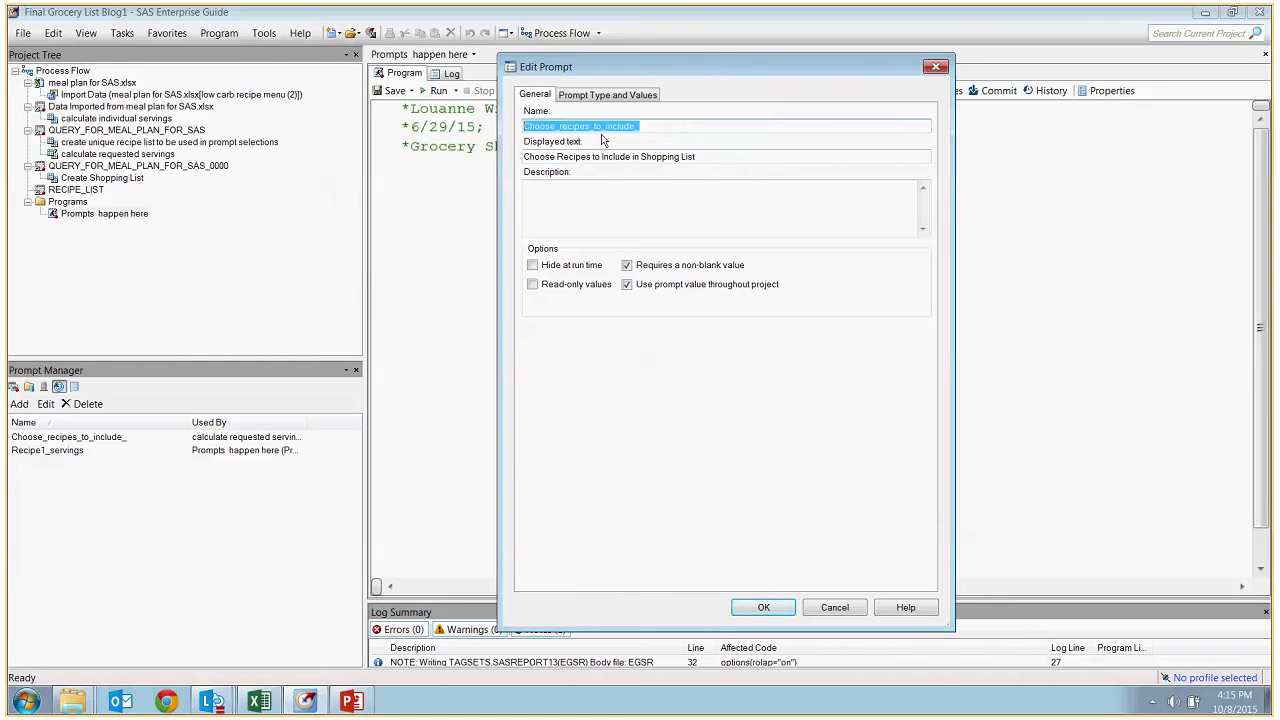
{"action": "left_click", "coordinate": [676, 128]}
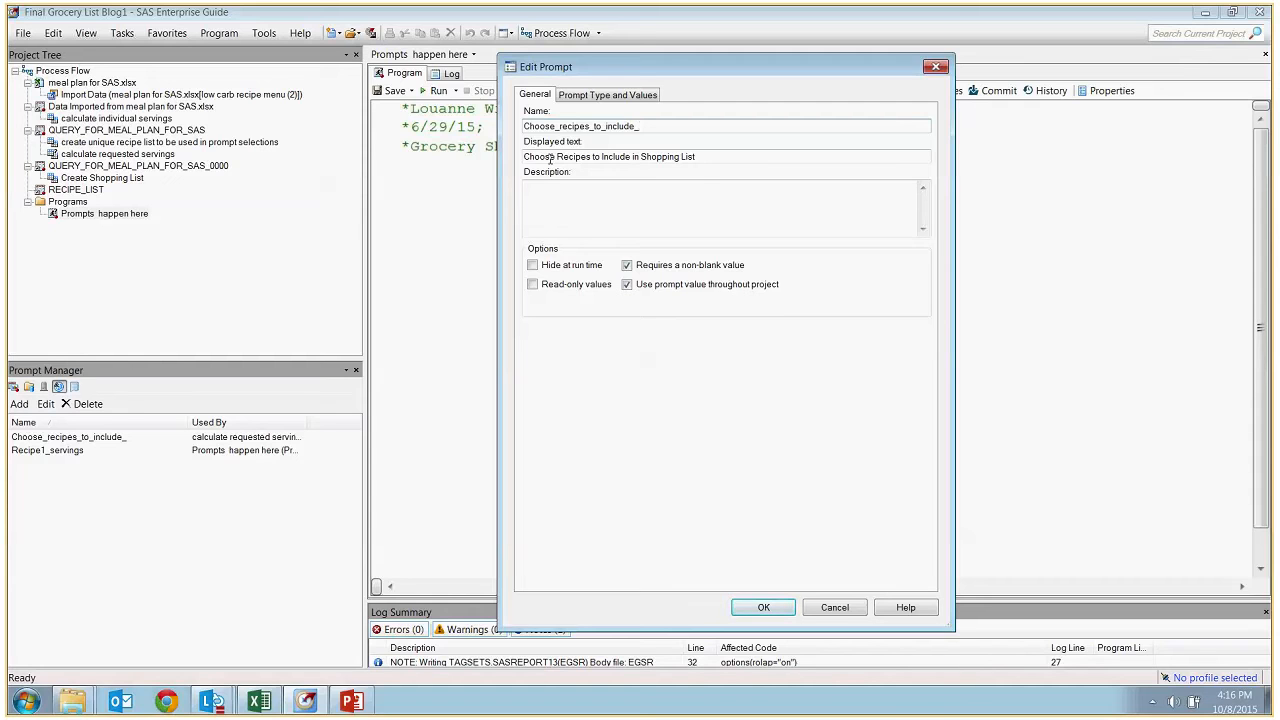
{"action": "left_click", "coordinate": [722, 156]}
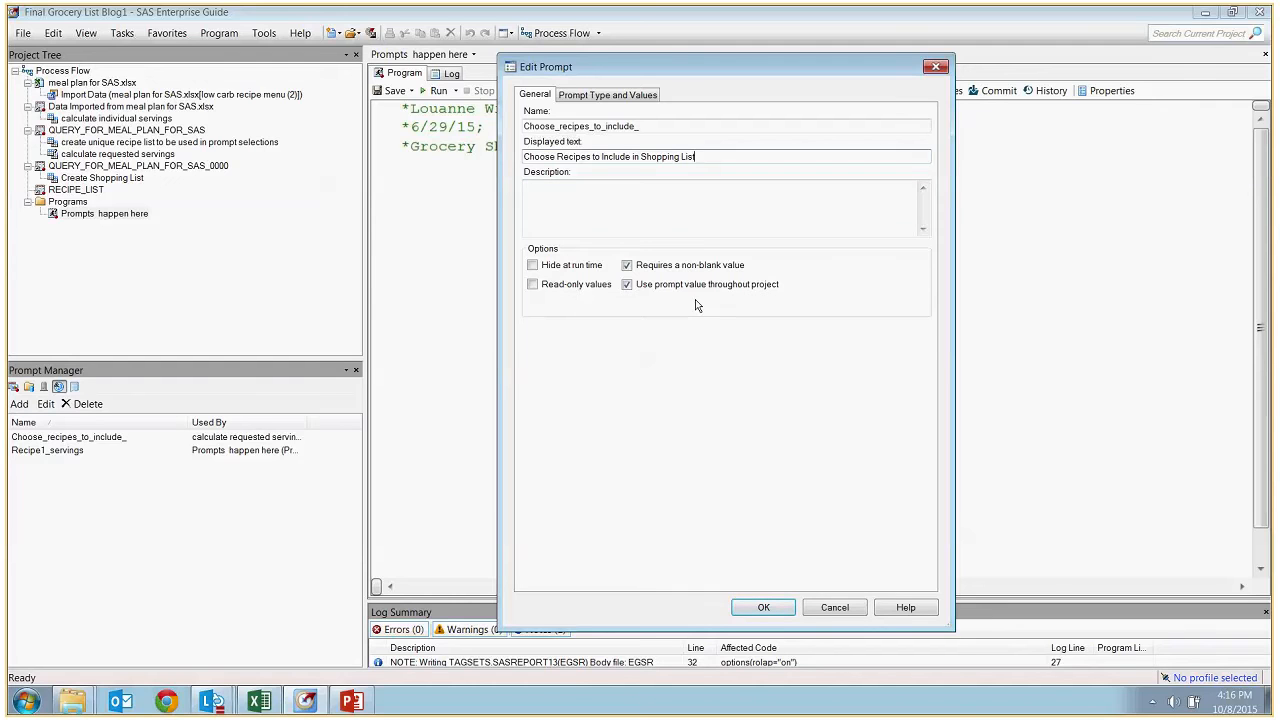
- Review the recipe prompt's type, value list and Get Values options, and close the prompt editor without saving
{"action": "left_click", "coordinate": [610, 96]}
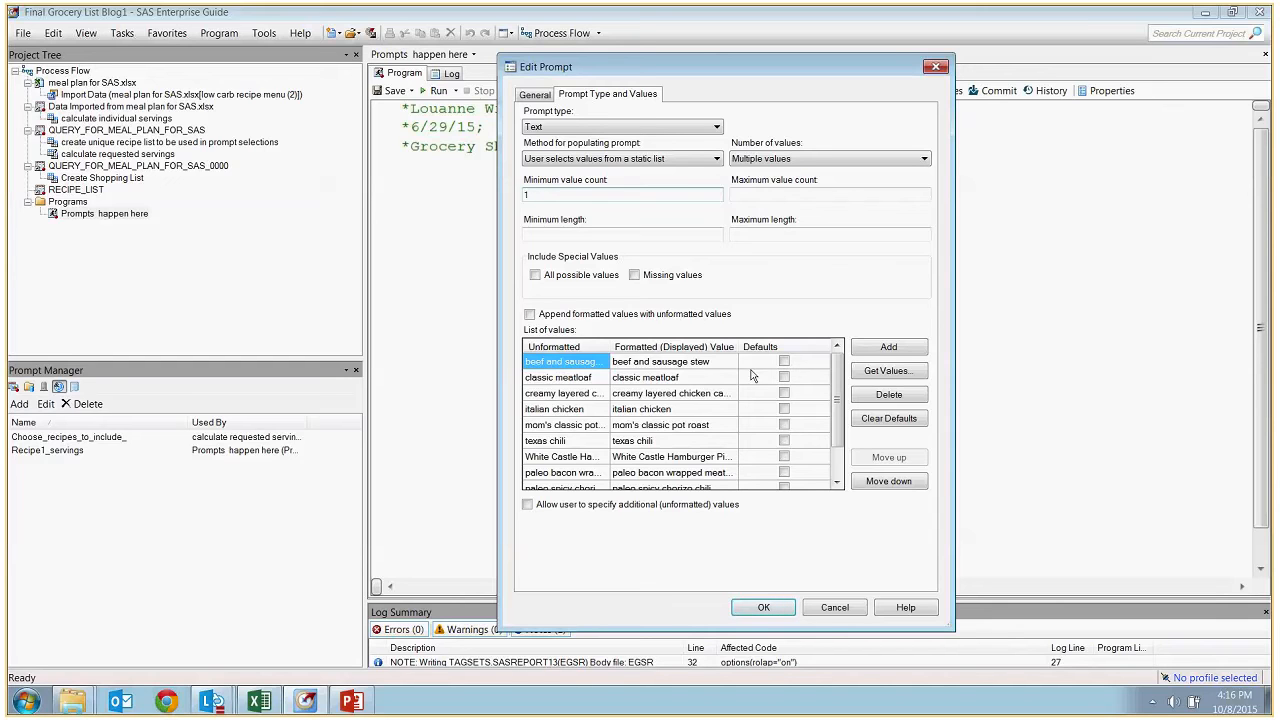
{"action": "left_click", "coordinate": [878, 372]}
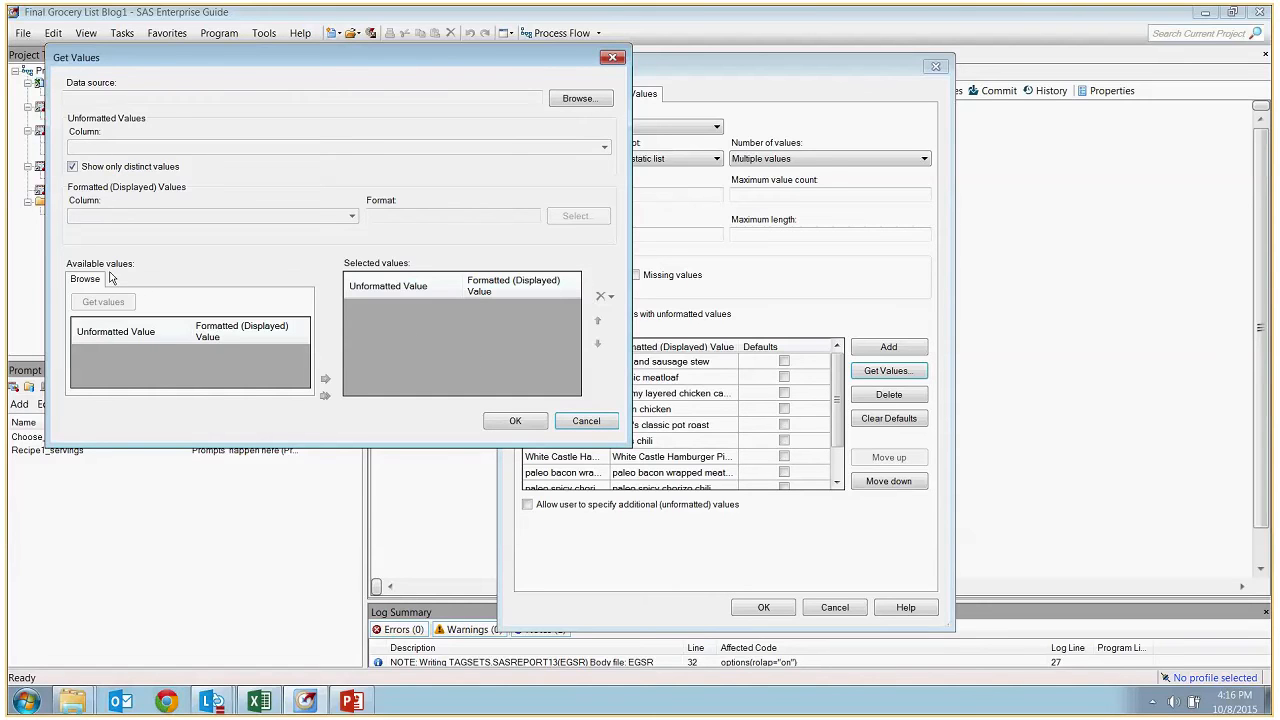
{"action": "left_click", "coordinate": [516, 421]}
{"action": "left_click", "coordinate": [592, 422]}
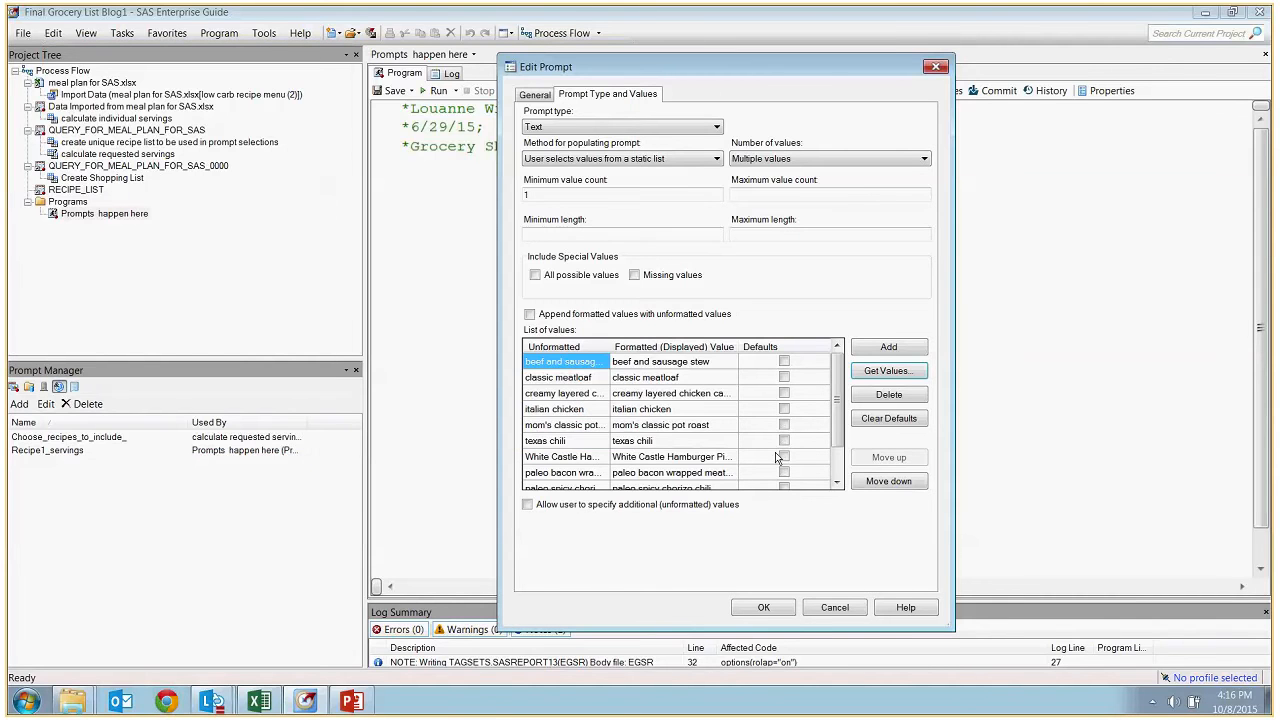
{"action": "left_click", "coordinate": [835, 608]}
- Open the Recipe1_servings prompt for editing and examine its name, displayed text and description
{"action": "left_click", "coordinate": [40, 450]}
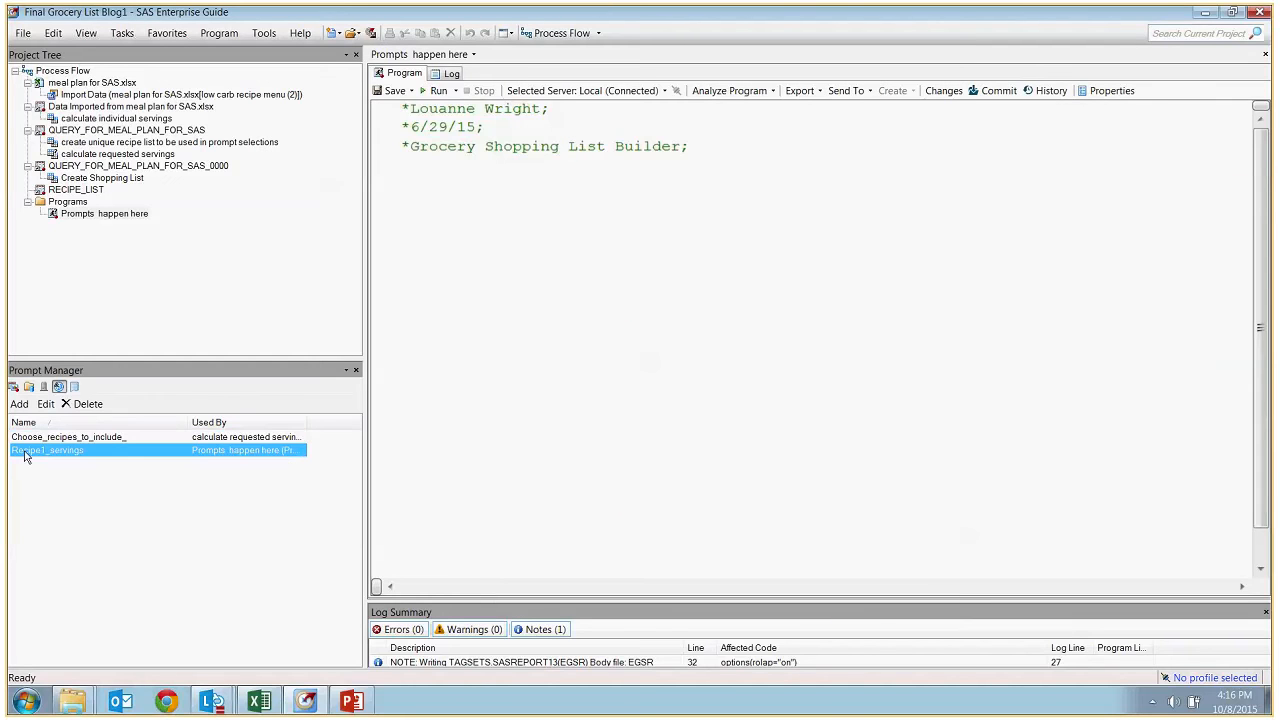
{"action": "left_click", "coordinate": [48, 405]}
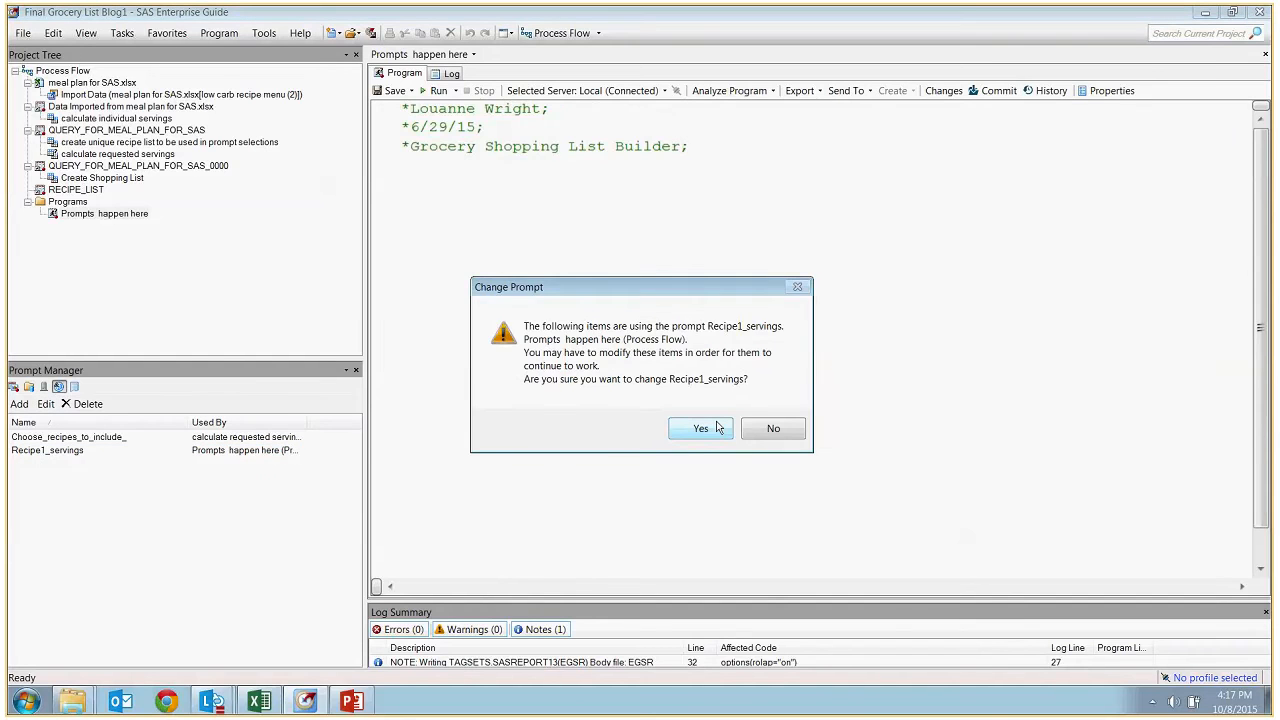
{"action": "left_click", "coordinate": [716, 428]}
{"action": "left_click_drag", "start_coordinate": [276, 78], "coordinate": [616, 53]}
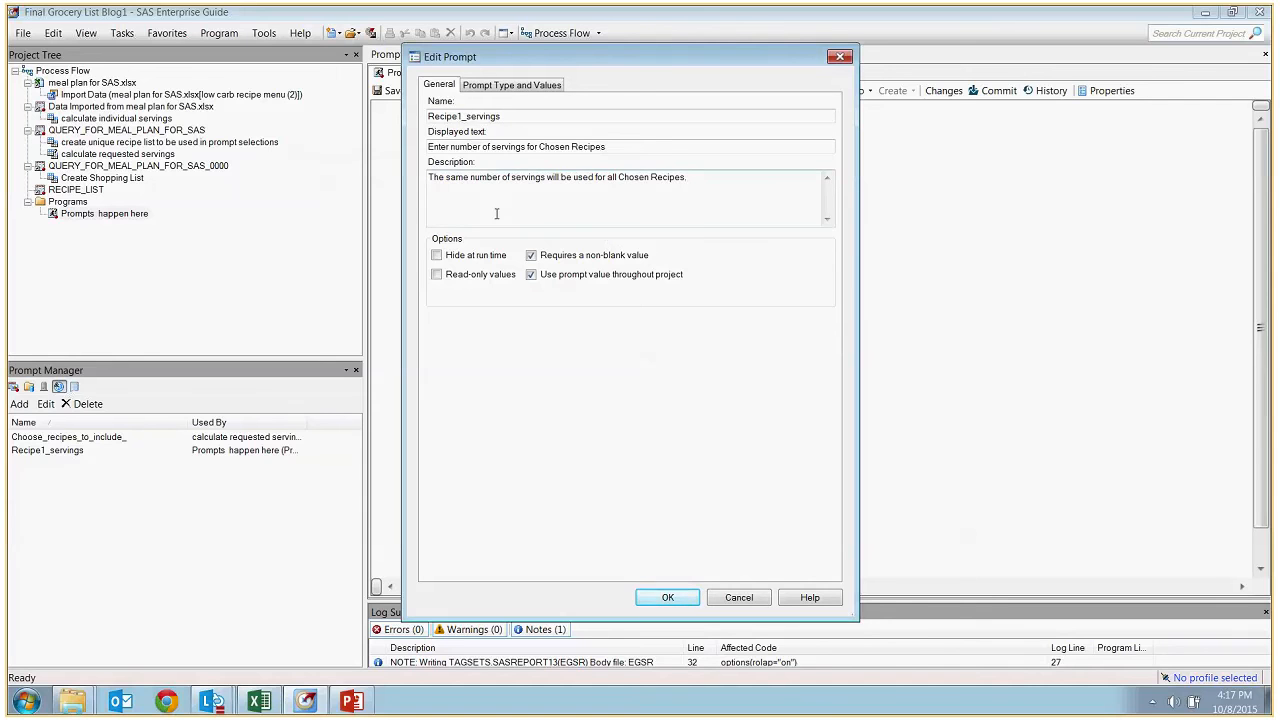
{"action": "left_click_drag", "start_coordinate": [623, 146], "coordinate": [422, 131]}
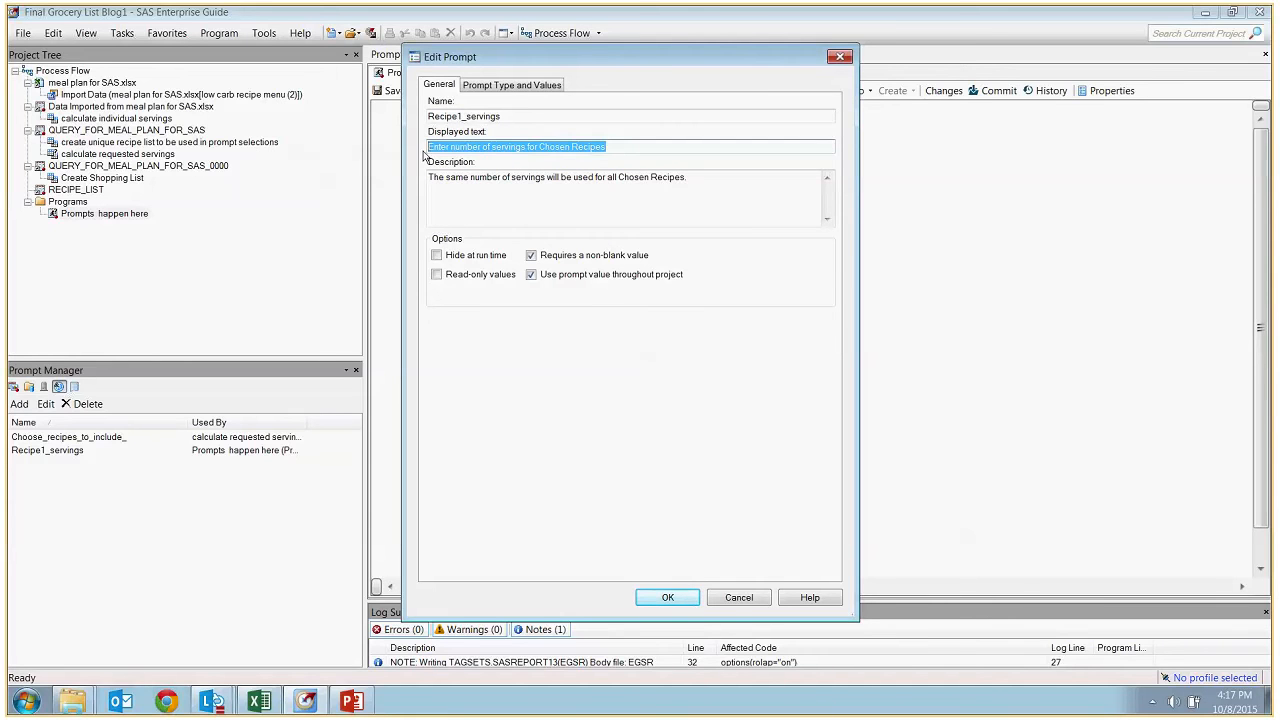
{"action": "left_click", "coordinate": [453, 200]}
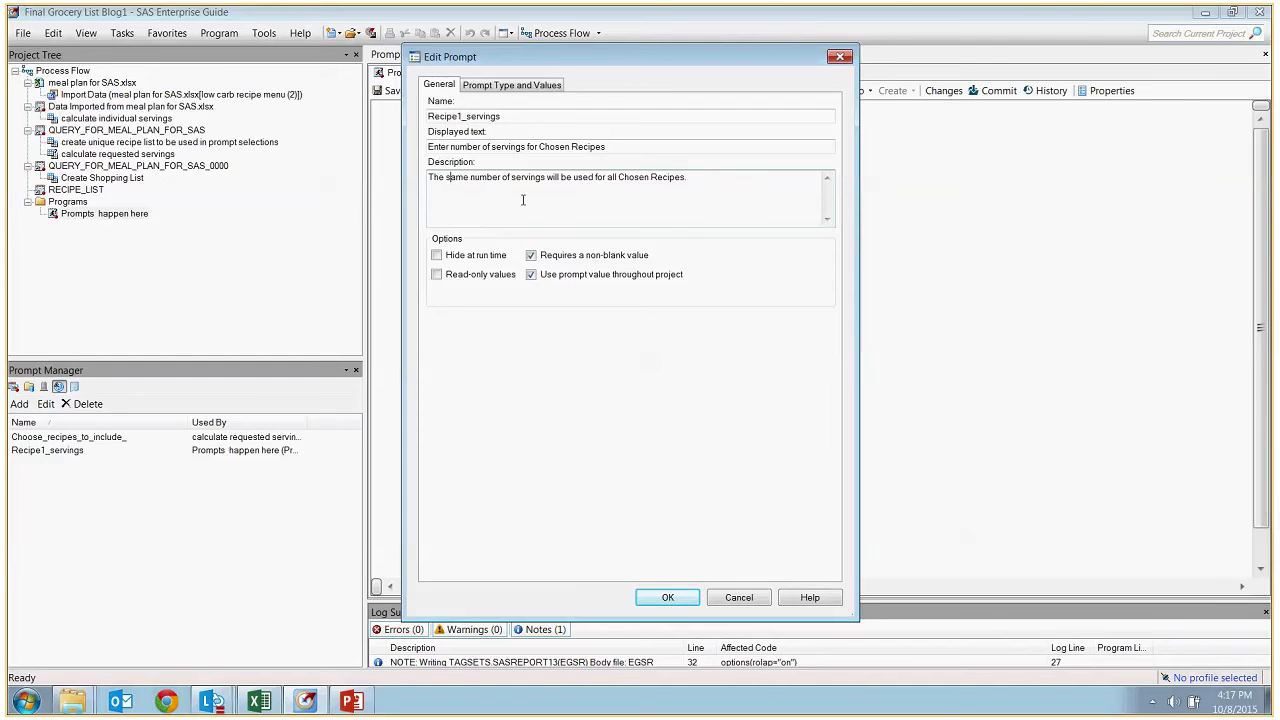
{"action": "double_click", "coordinate": [517, 116]}
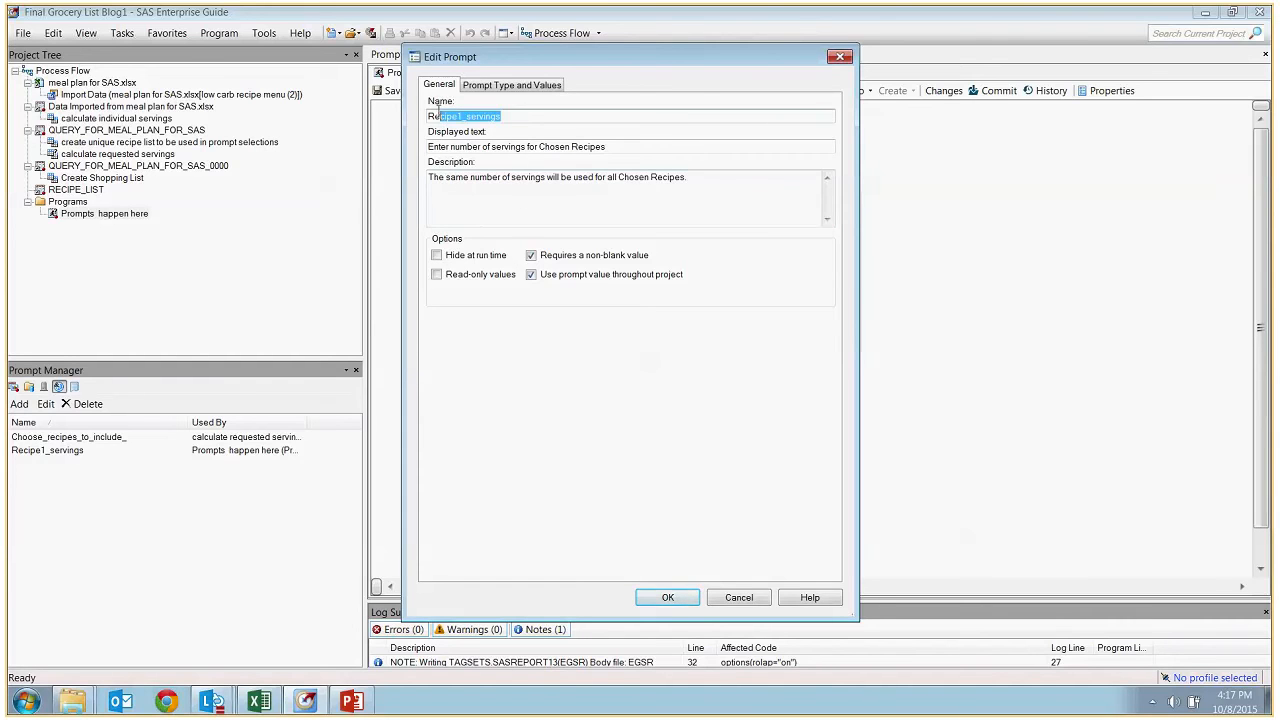
{"action": "left_click", "coordinate": [514, 206]}
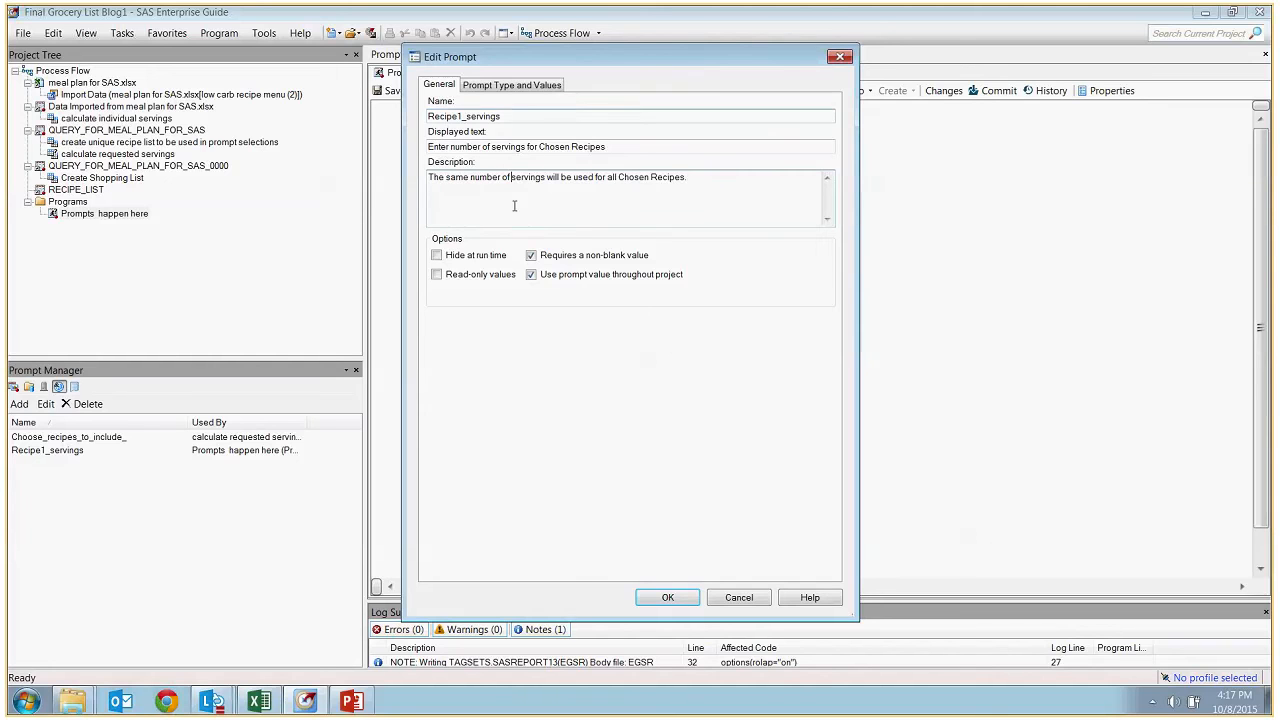
- Review the servings prompt's type, allowed value range and default value, and return to the process flow without saving changes
{"action": "left_click", "coordinate": [510, 86]}
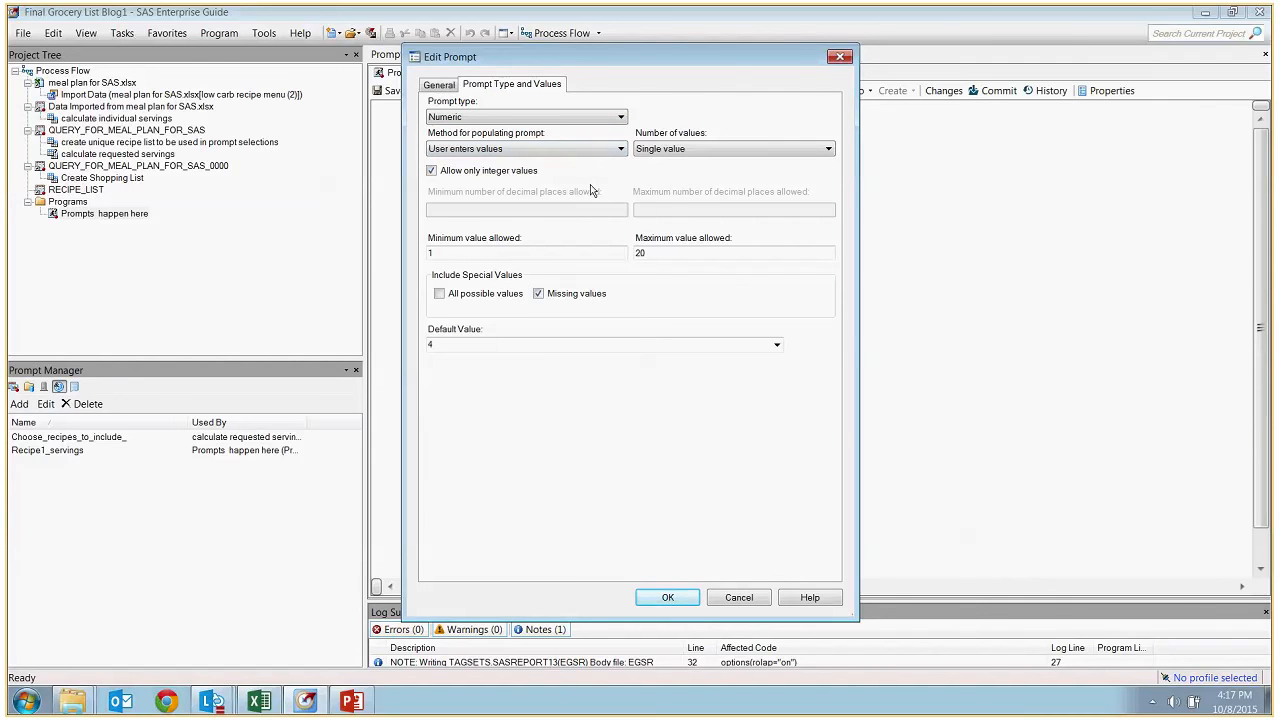
{"action": "left_click", "coordinate": [478, 253]}
{"action": "left_click", "coordinate": [675, 254]}
{"action": "left_click", "coordinate": [502, 345]}
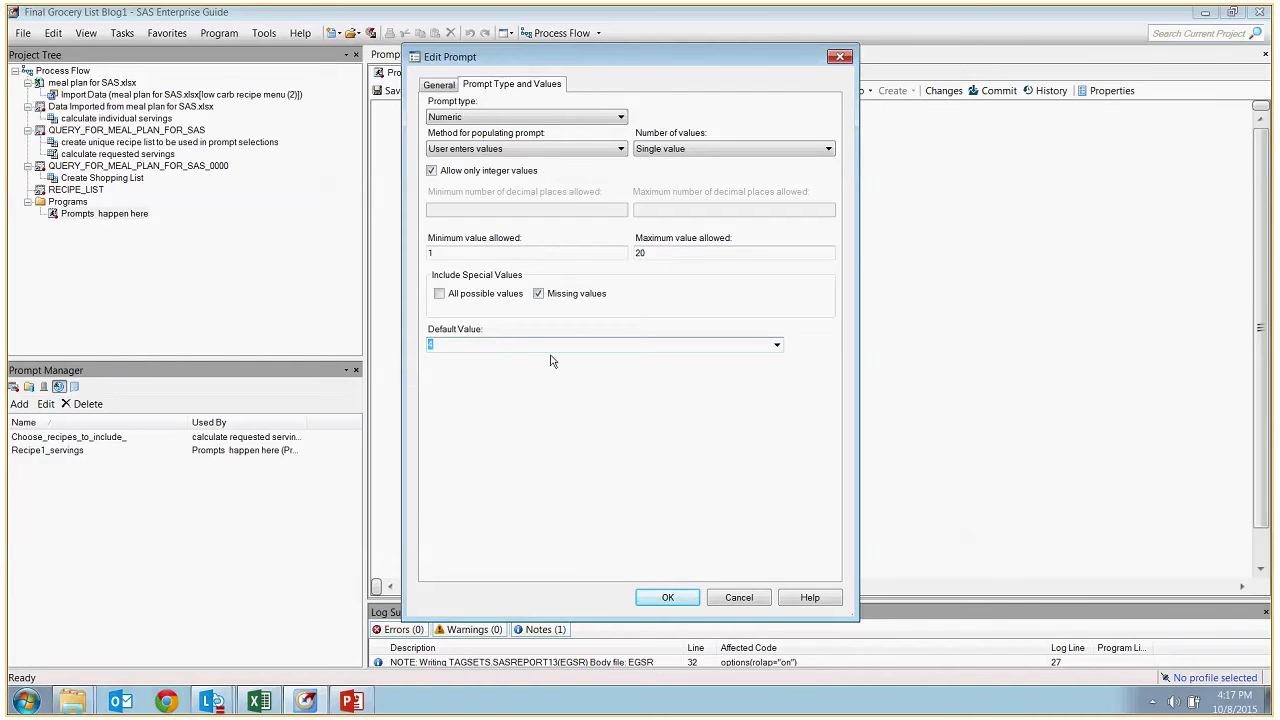
{"action": "left_click", "coordinate": [748, 598]}
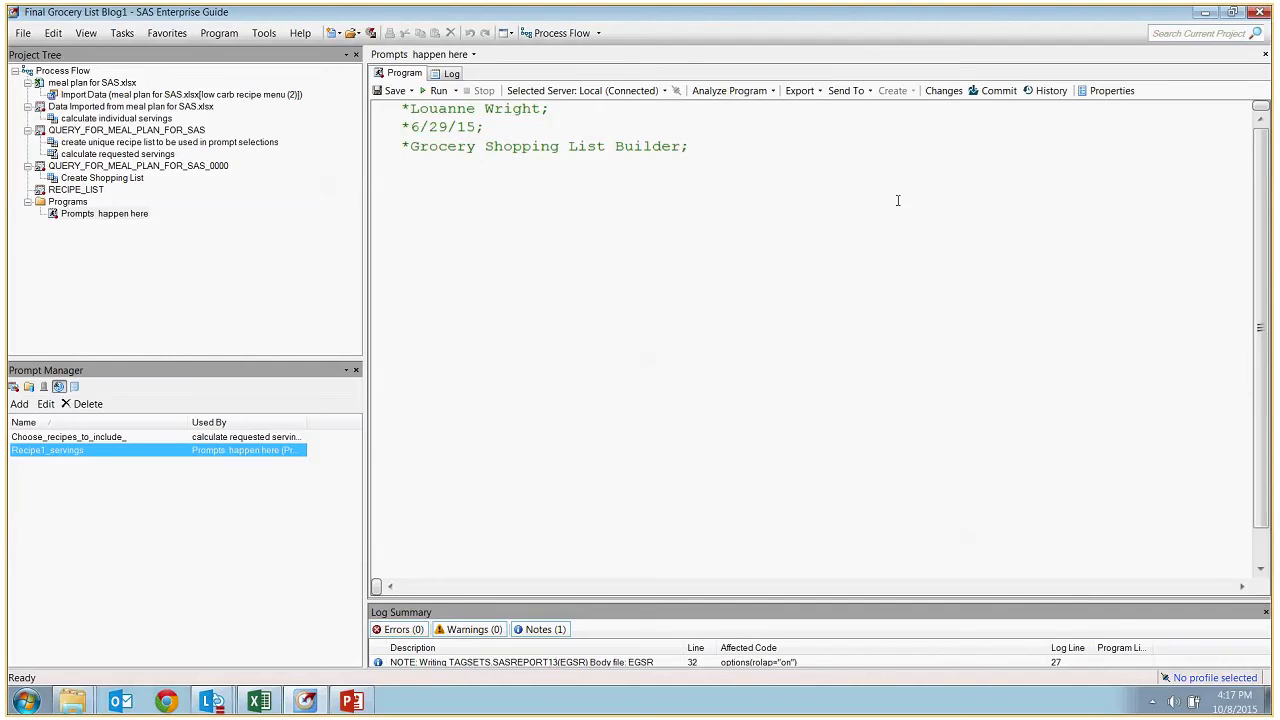
{"action": "left_click", "coordinate": [473, 54]}
{"action": "left_click", "coordinate": [420, 168]}
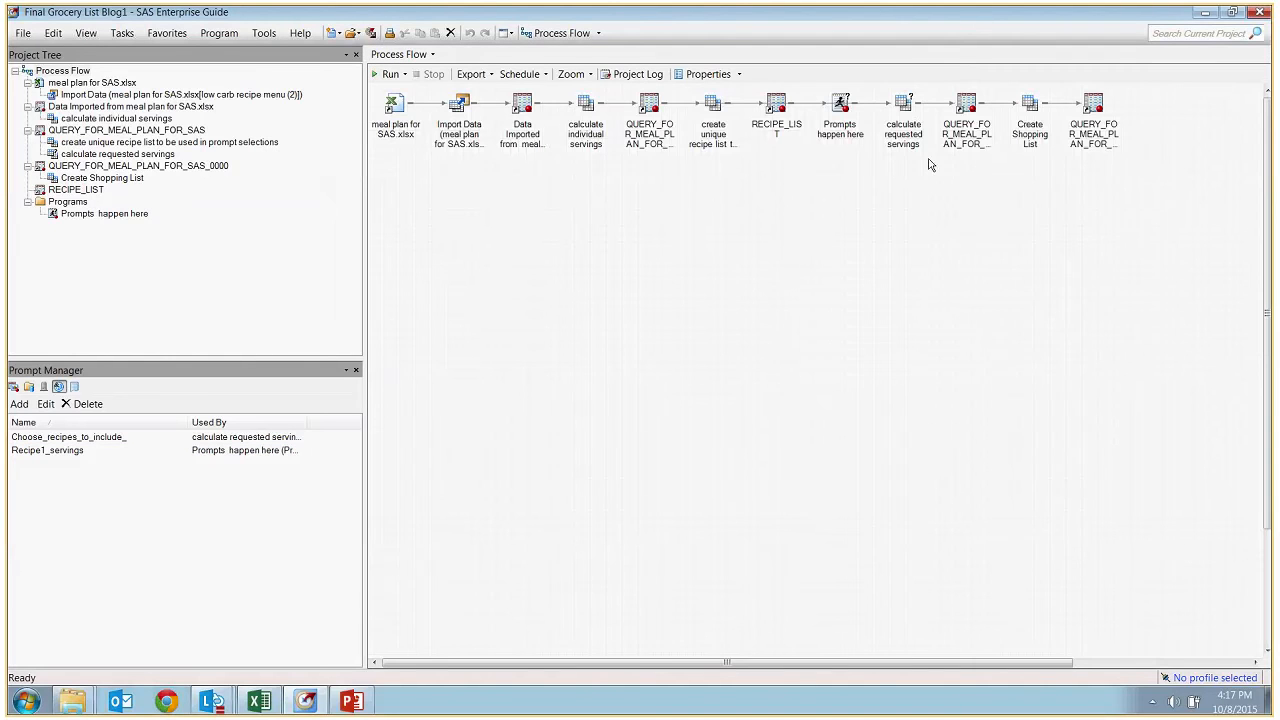
- Examine the recipe filter and computed columns in the calculate requested servings query, and close it without saving
{"action": "left_click", "coordinate": [906, 132]}
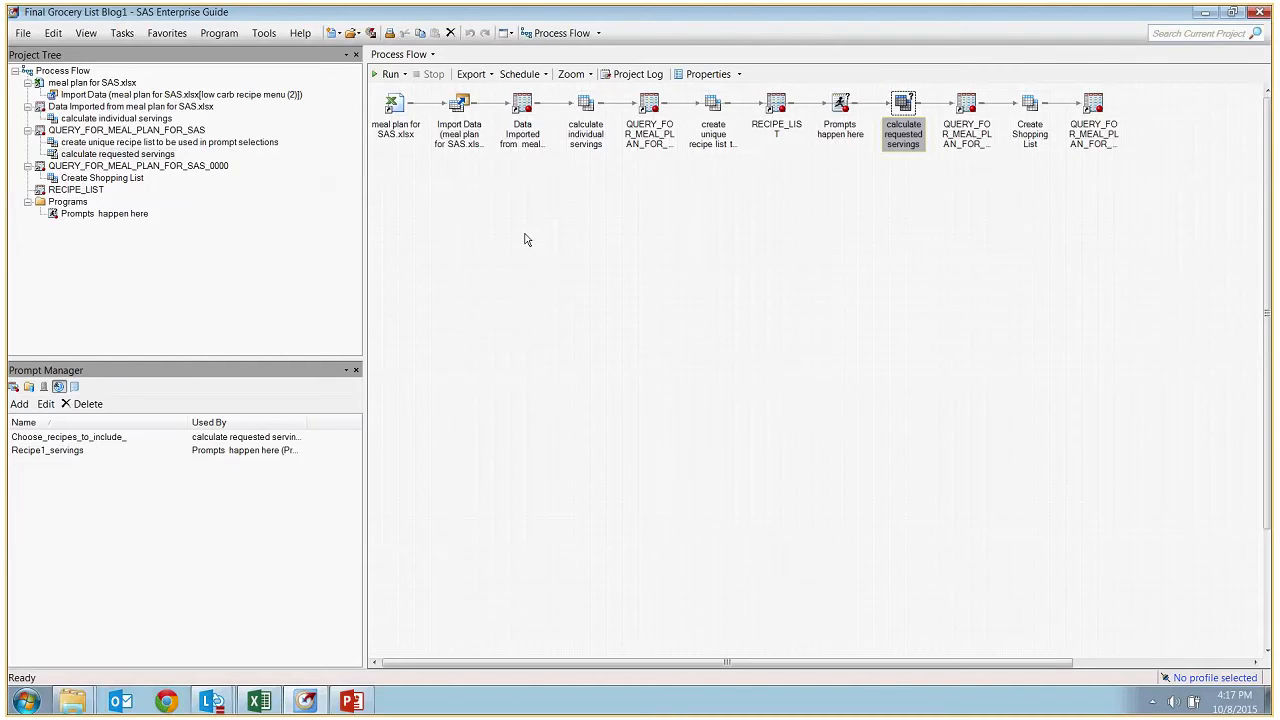
{"action": "left_click", "coordinate": [586, 122]}
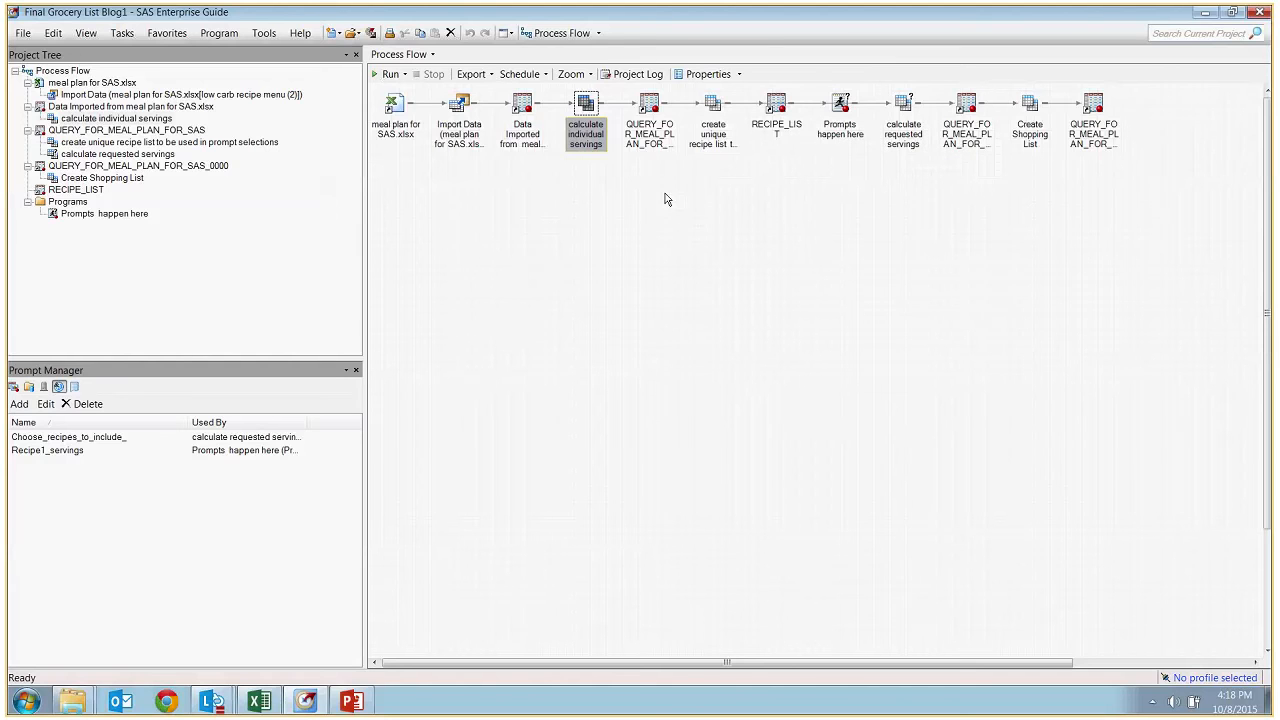
{"action": "left_click", "coordinate": [902, 126]}
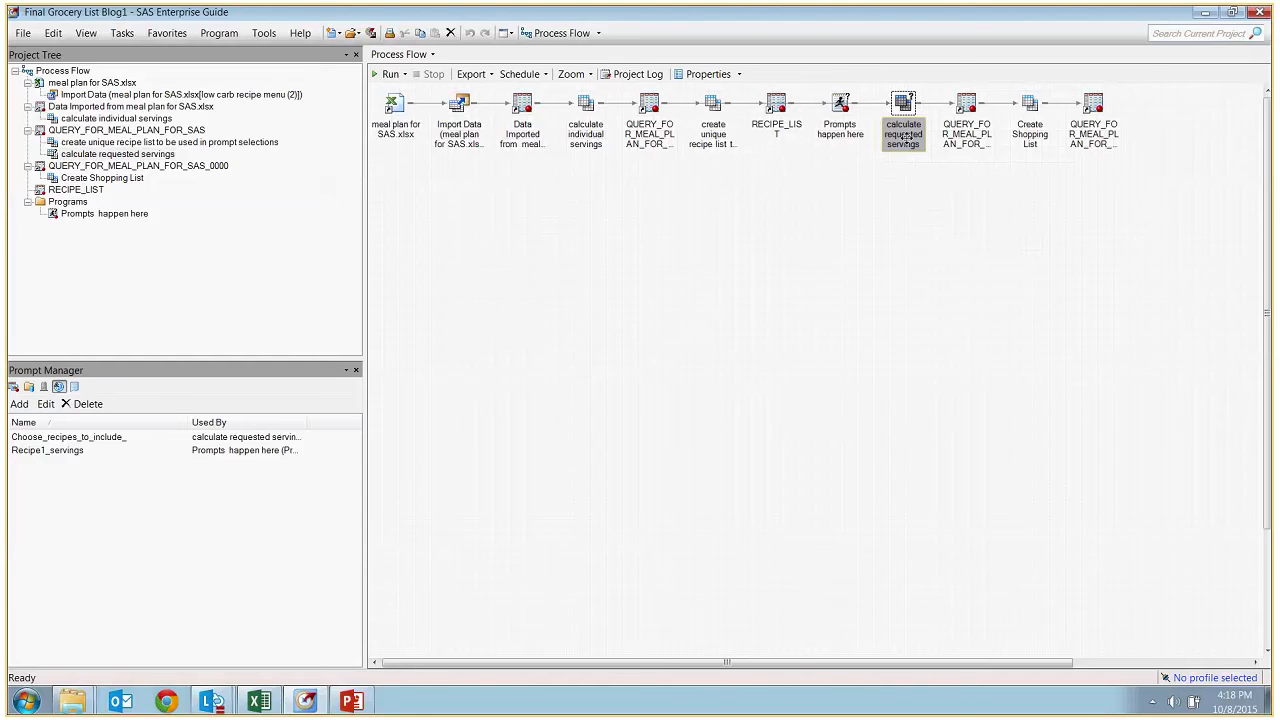
{"action": "right_click", "coordinate": [904, 108]}
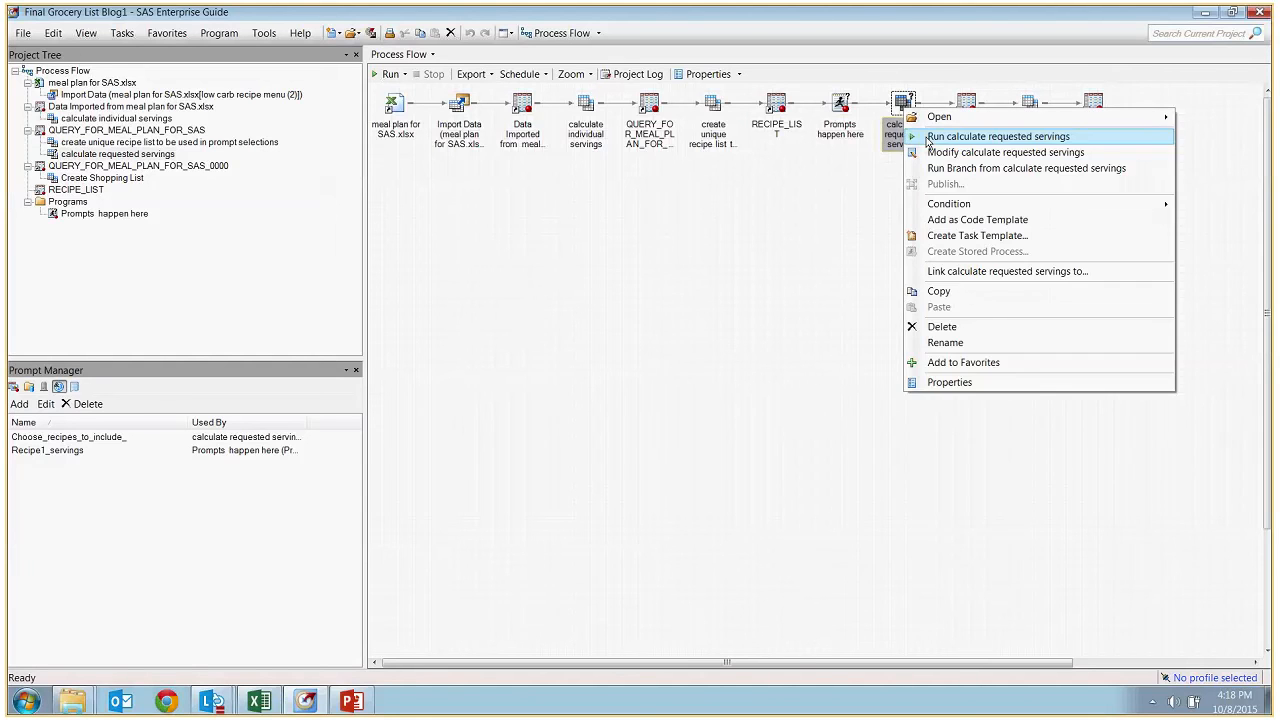
{"action": "left_click", "coordinate": [938, 153]}
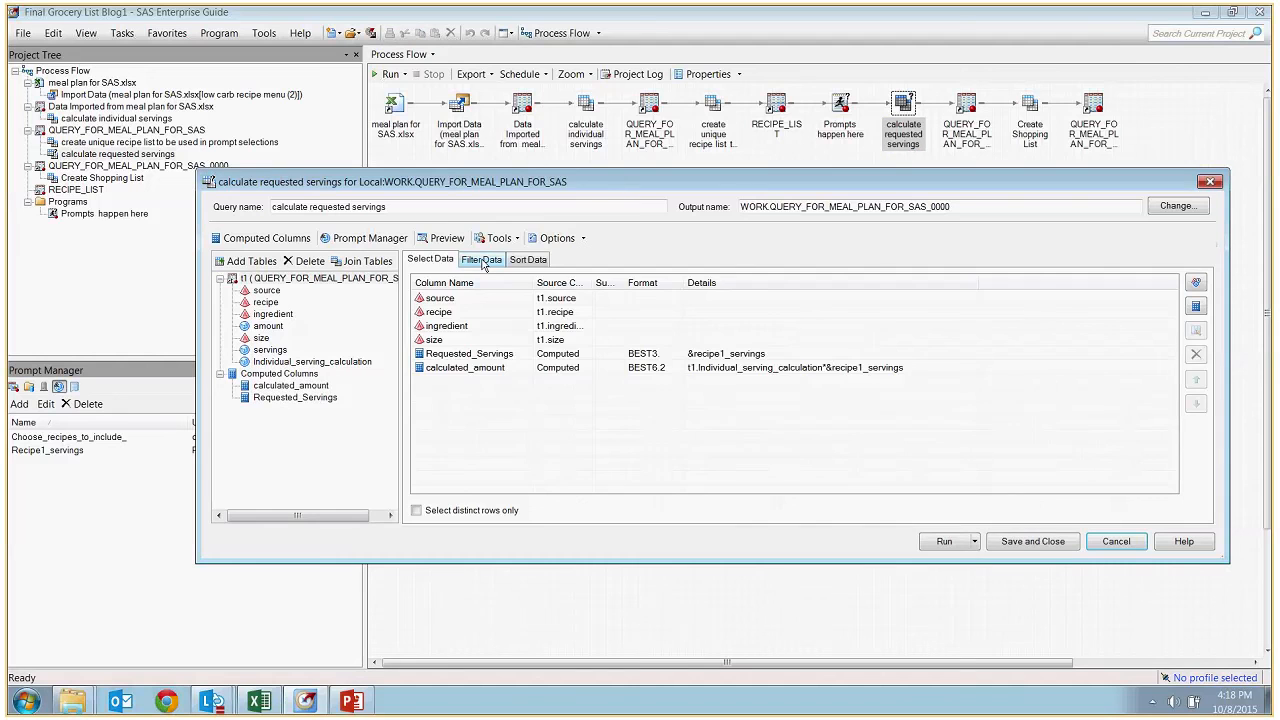
{"action": "left_click", "coordinate": [483, 260]}
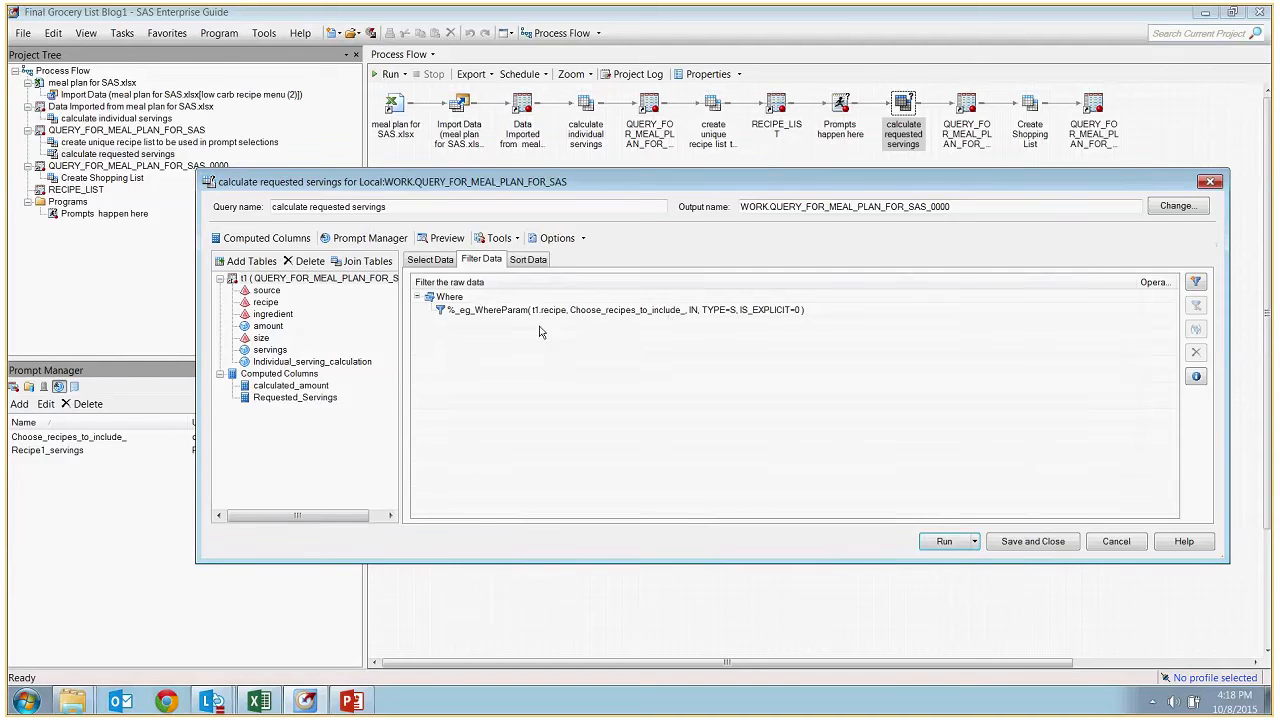
{"action": "left_click", "coordinate": [434, 260]}
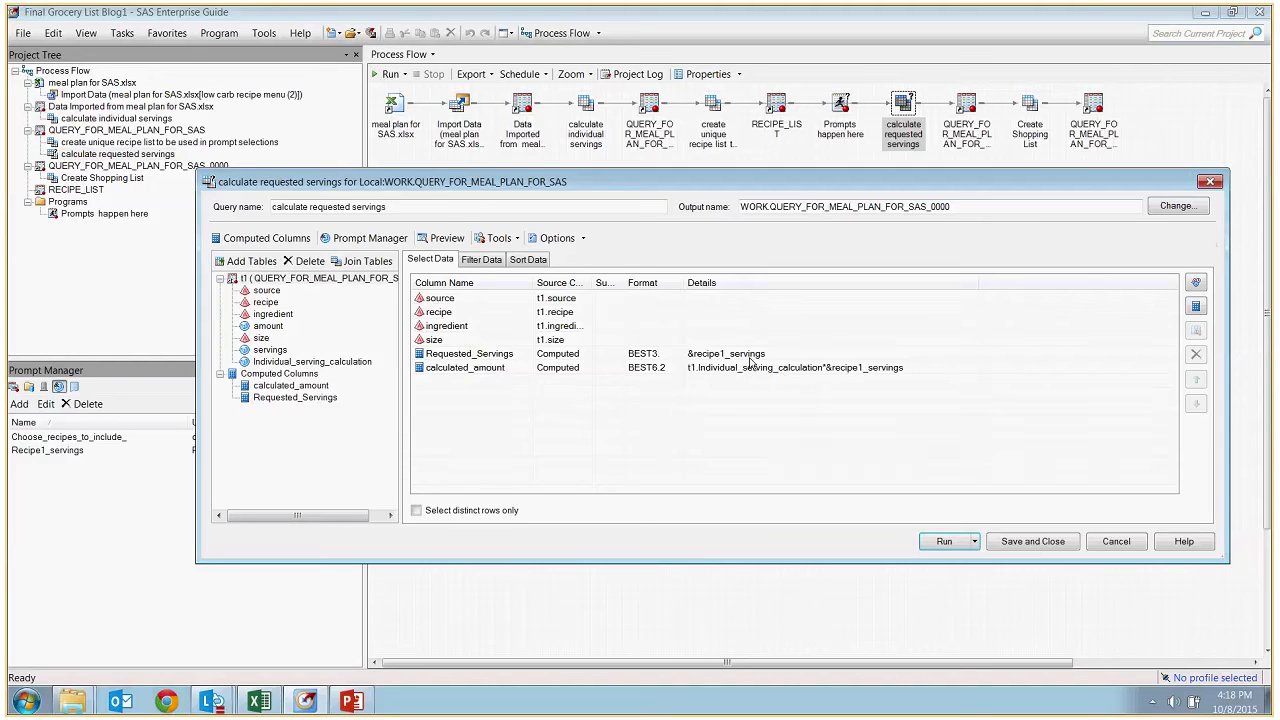
{"action": "left_click", "coordinate": [1117, 541]}
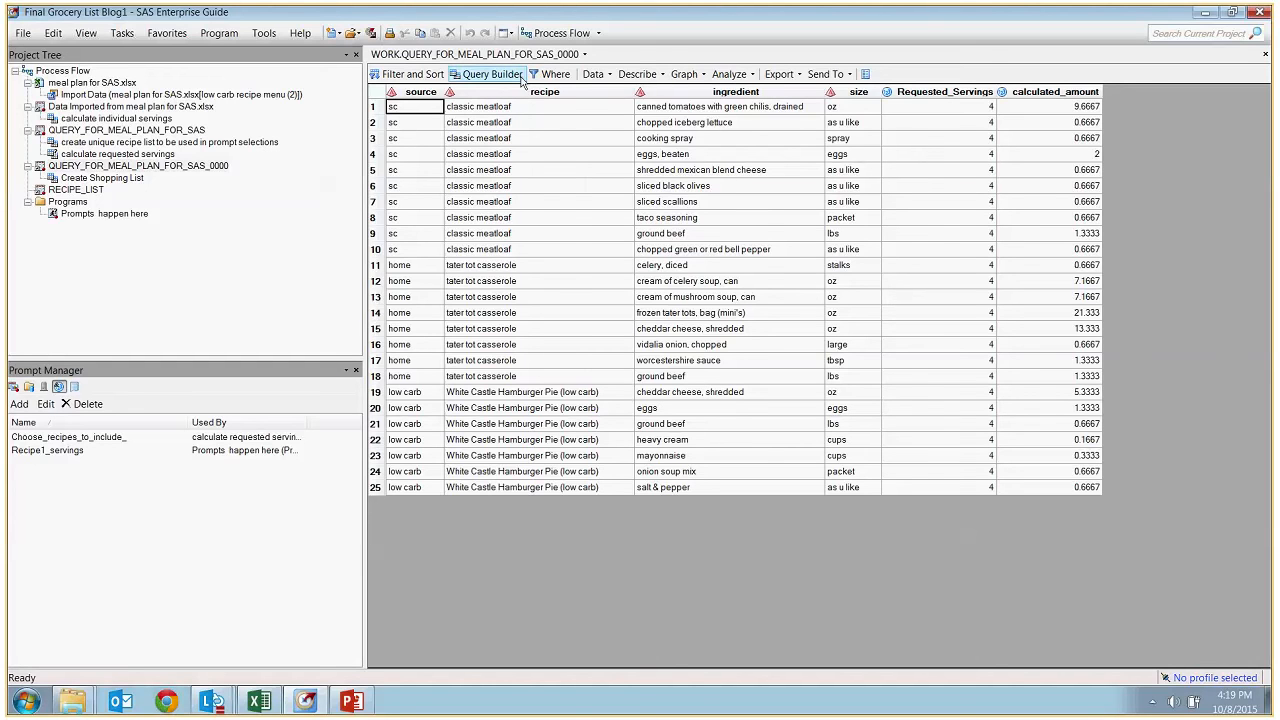
- Leave the QUERY_FOR_MEAL_PLAN_FOR_SAS_0000 table for the process flow and view the Create Shopping List output data
{"action": "left_click", "coordinate": [584, 54]}
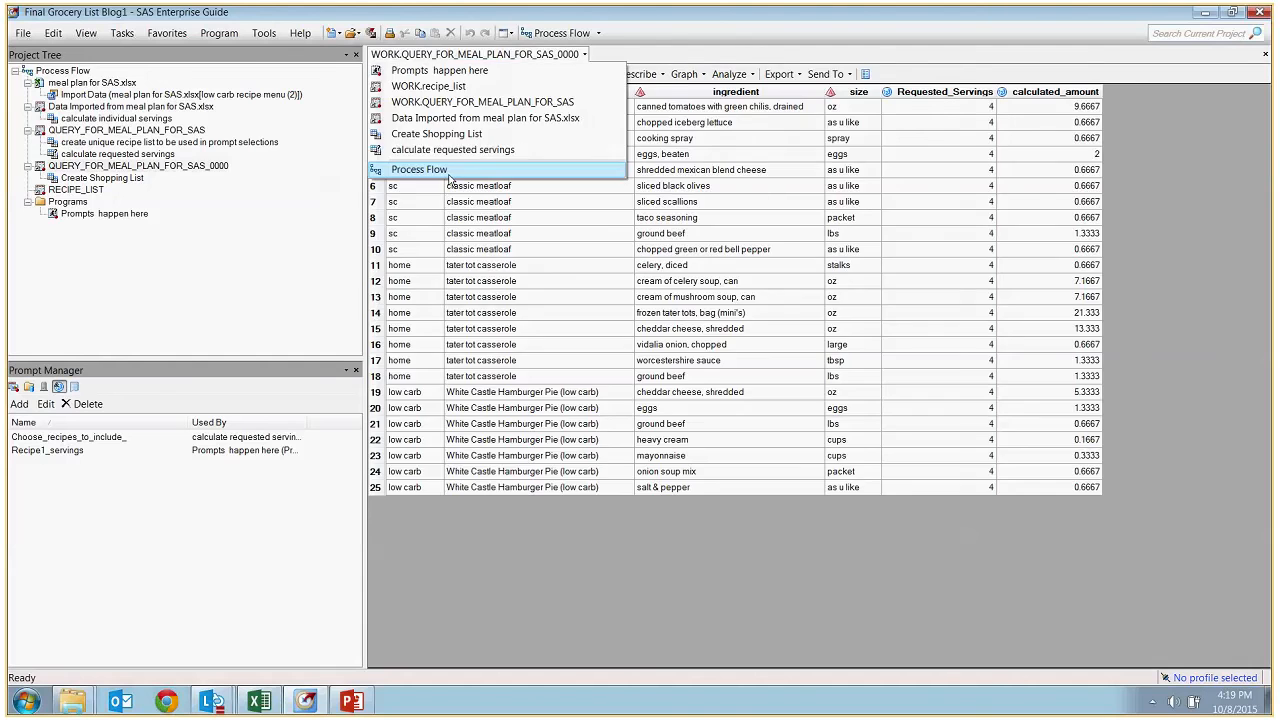
{"action": "left_click", "coordinate": [440, 164]}
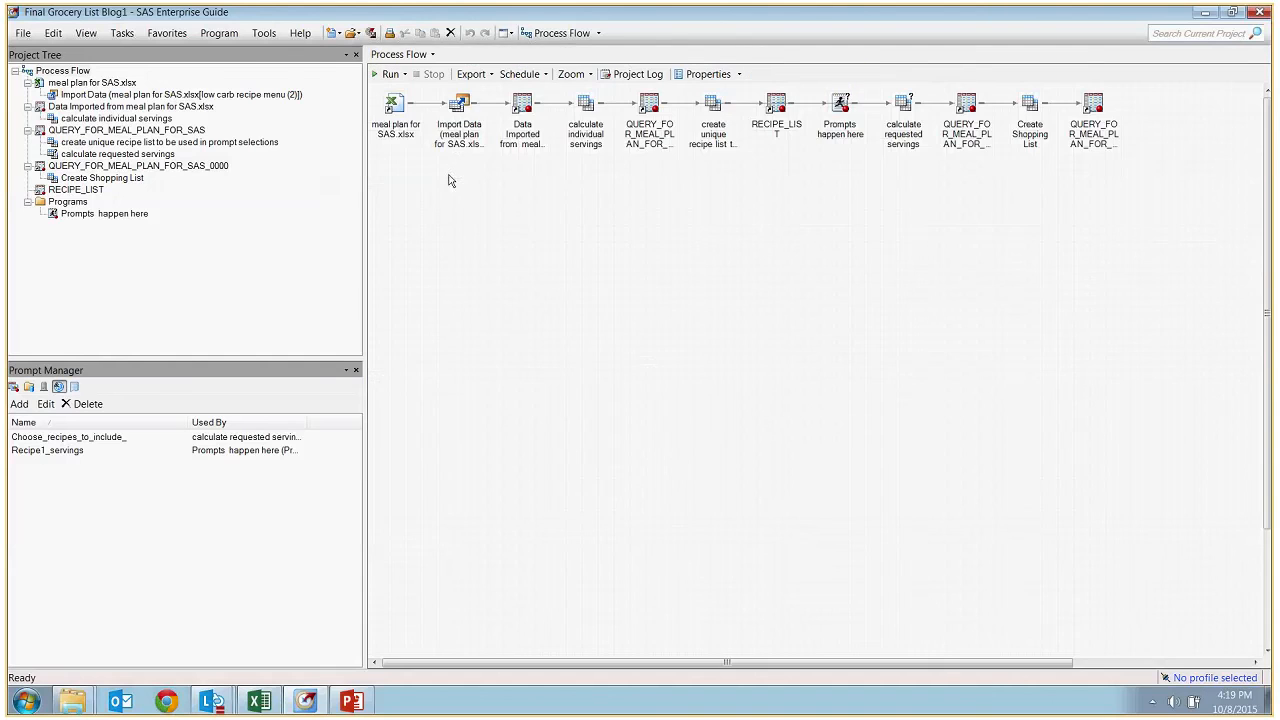
{"action": "left_click", "coordinate": [1030, 110]}
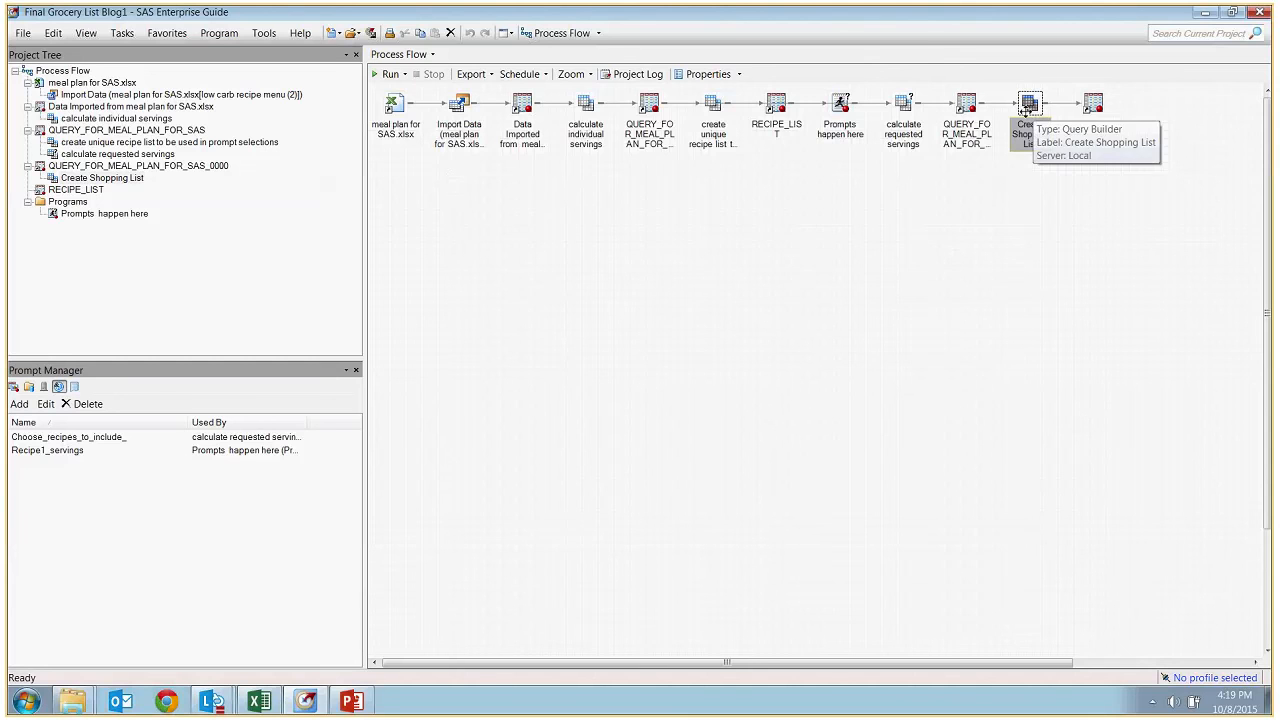
{"action": "double_click", "coordinate": [1100, 124]}
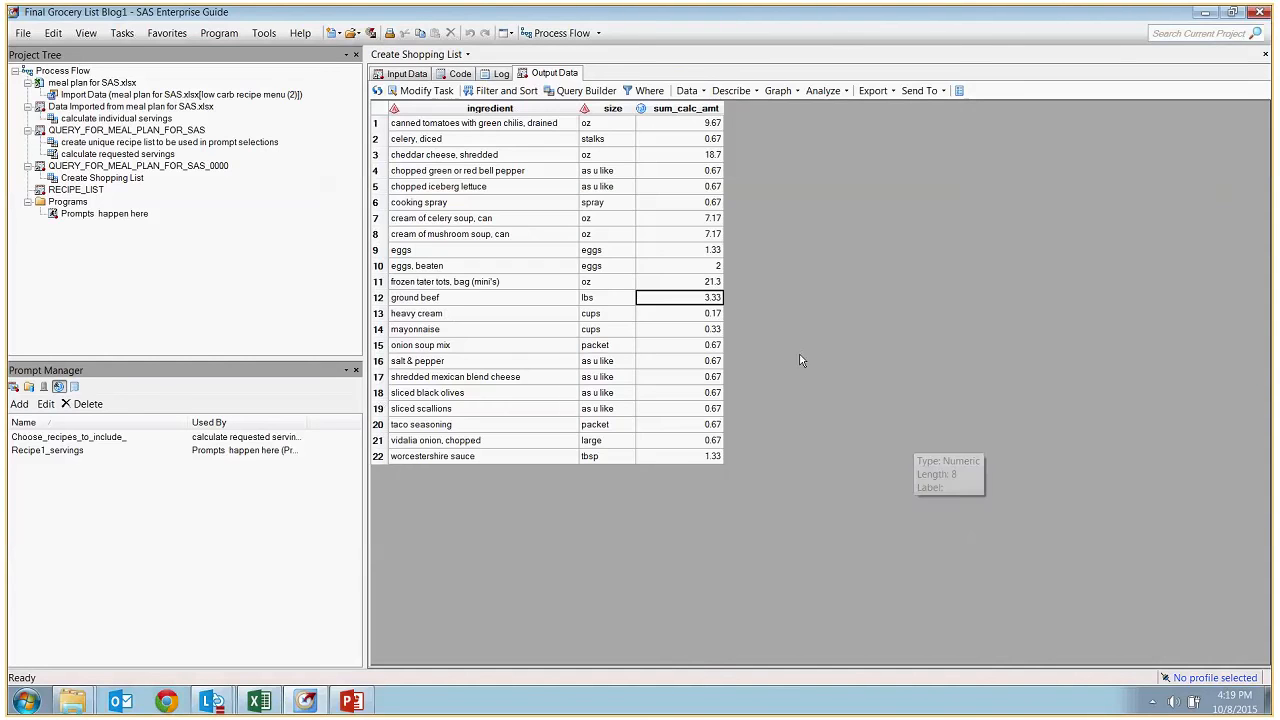
- Examine the ground beef and cheddar cheese rows in the shopping list output, and switch to the meal plan for SAS_video version.xlsx workbook in Excel
{"action": "left_click", "coordinate": [445, 302]}
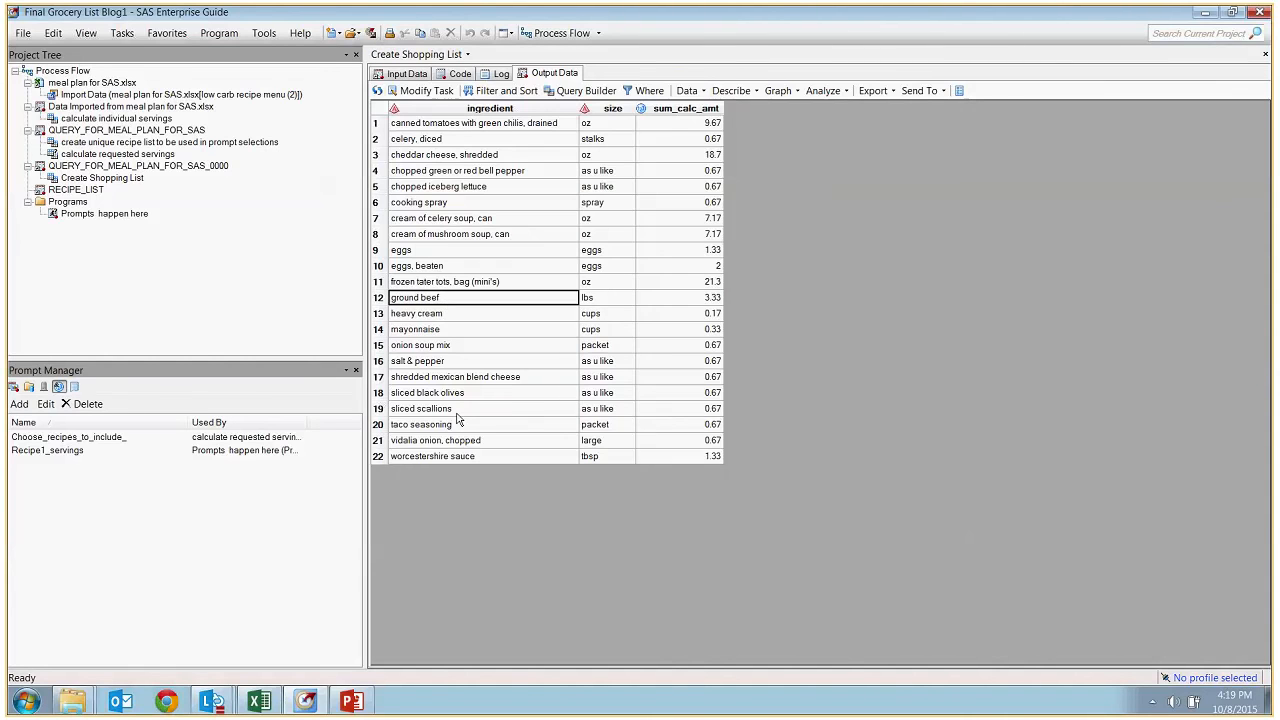
{"action": "left_click", "coordinate": [486, 157]}
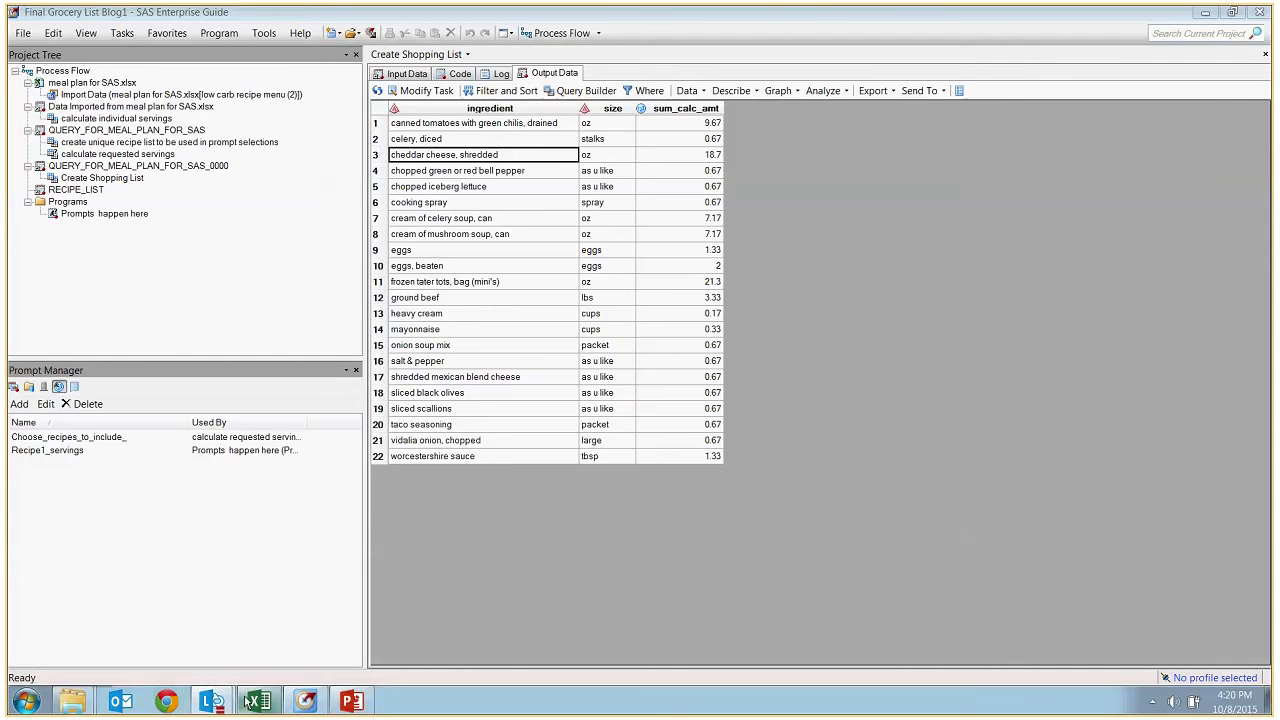
{"action": "mouse_move", "coordinate": [262, 705]}
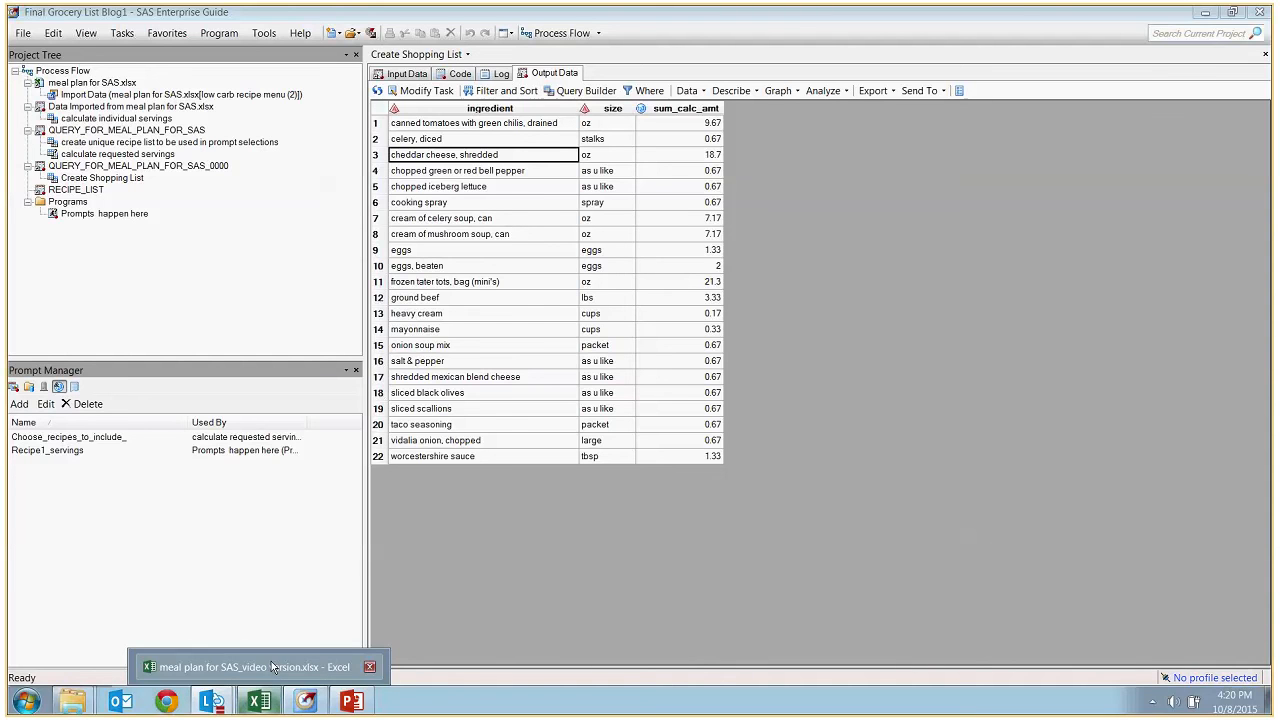
{"action": "left_click", "coordinate": [271, 663]}
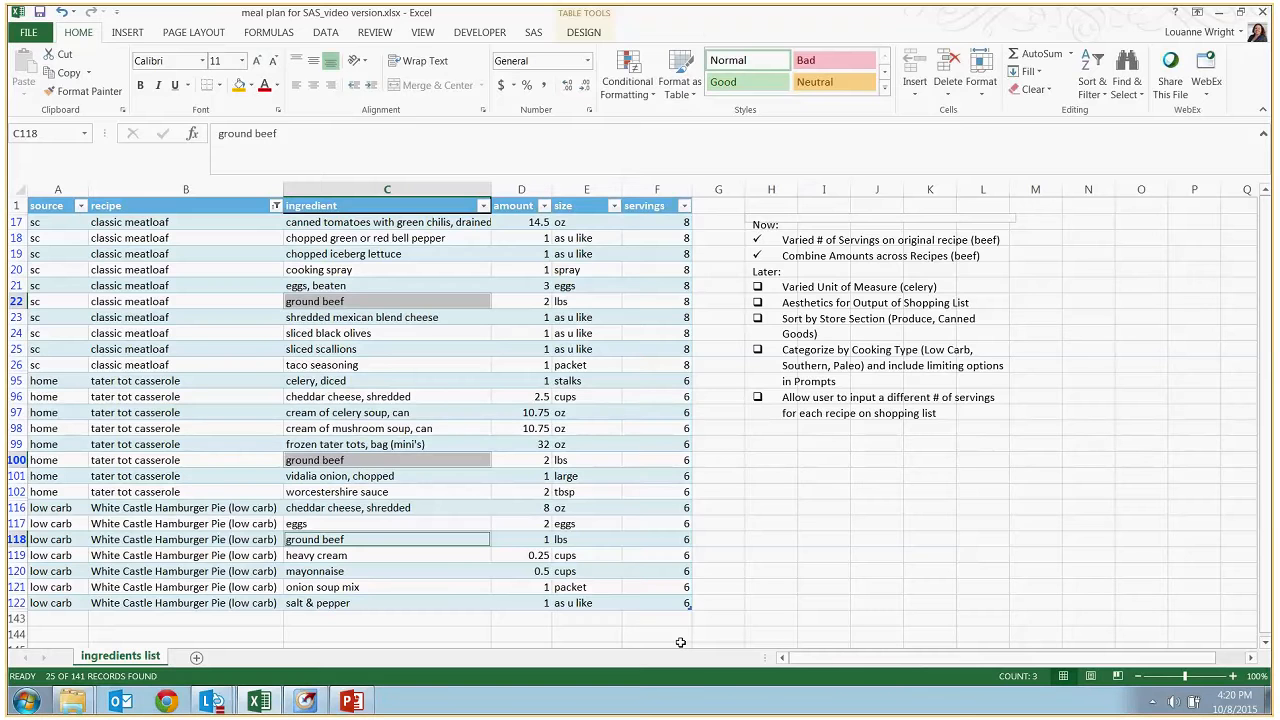
- Reset the recipe column's filter so that all recipes are selected in the ingredients list
{"action": "left_click", "coordinate": [394, 378]}
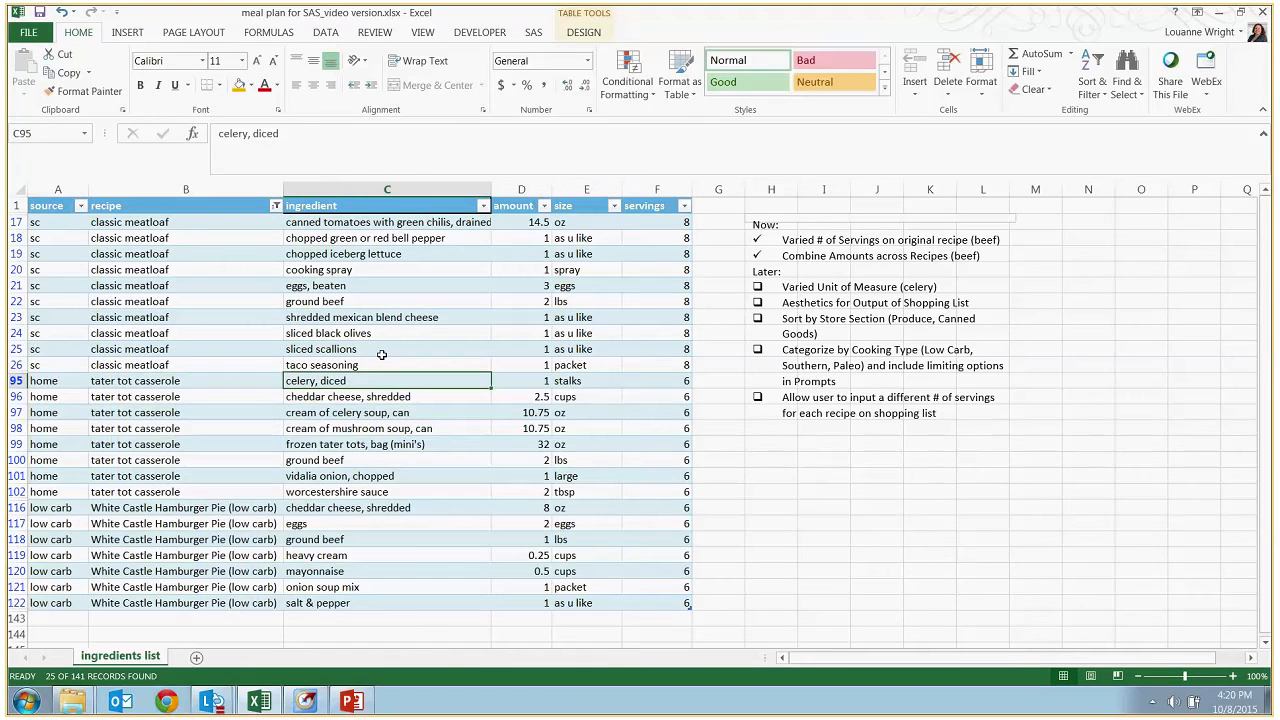
{"action": "left_click", "coordinate": [276, 205]}
{"action": "left_click", "coordinate": [110, 366]}
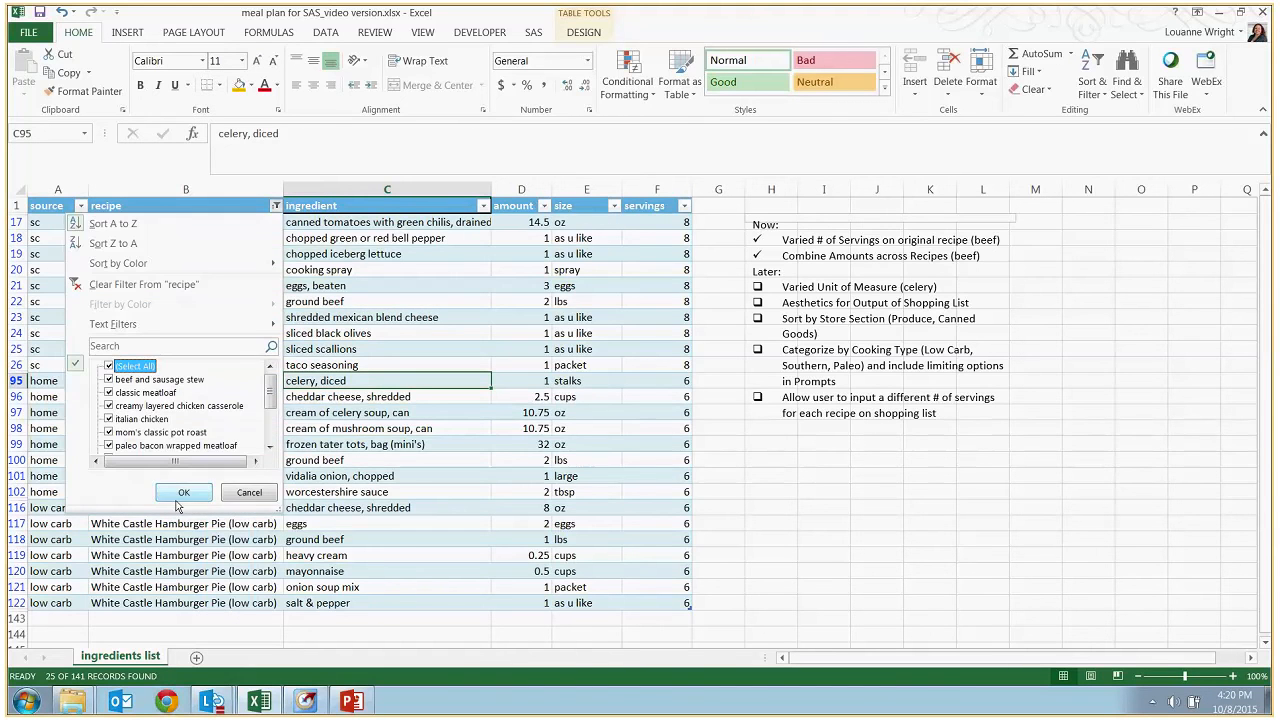
{"action": "left_click", "coordinate": [182, 493]}
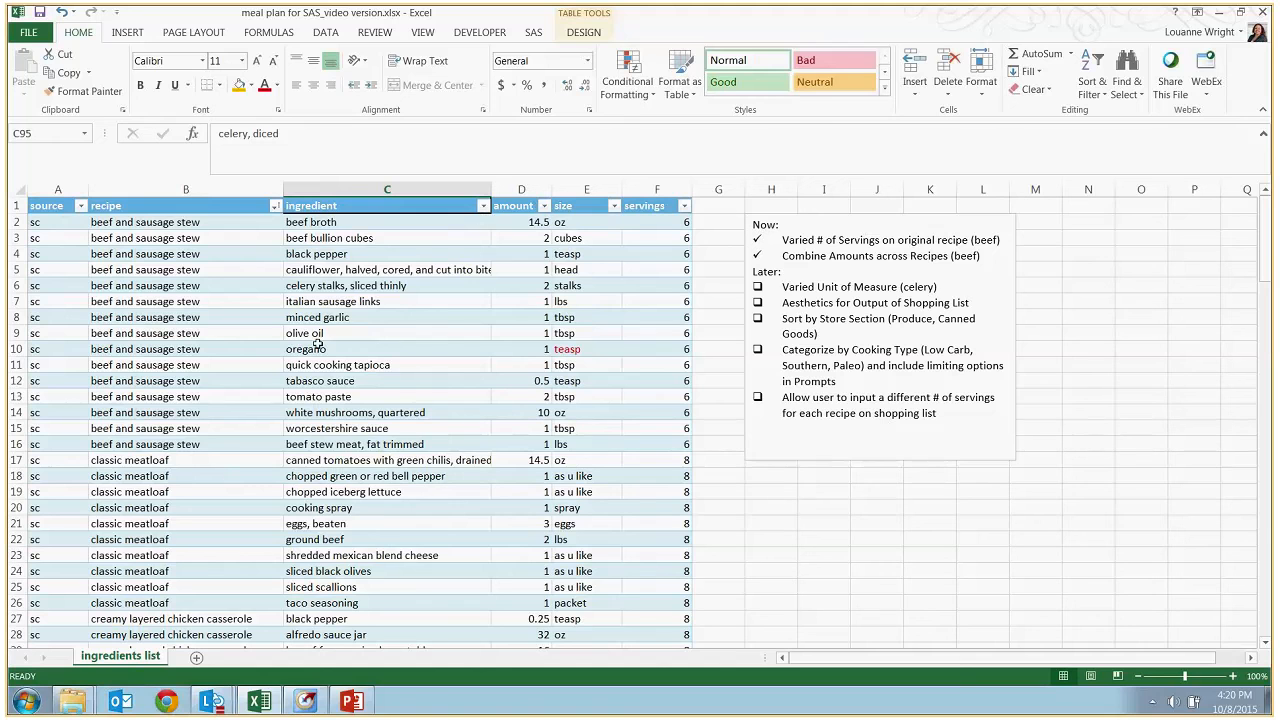
- Filter the ingredient column by "celery" and examine the amount and size of the celery stalks entry
{"action": "left_click", "coordinate": [484, 206]}
{"action": "left_click", "coordinate": [316, 346]}
{"action": "type", "text": "celery"}
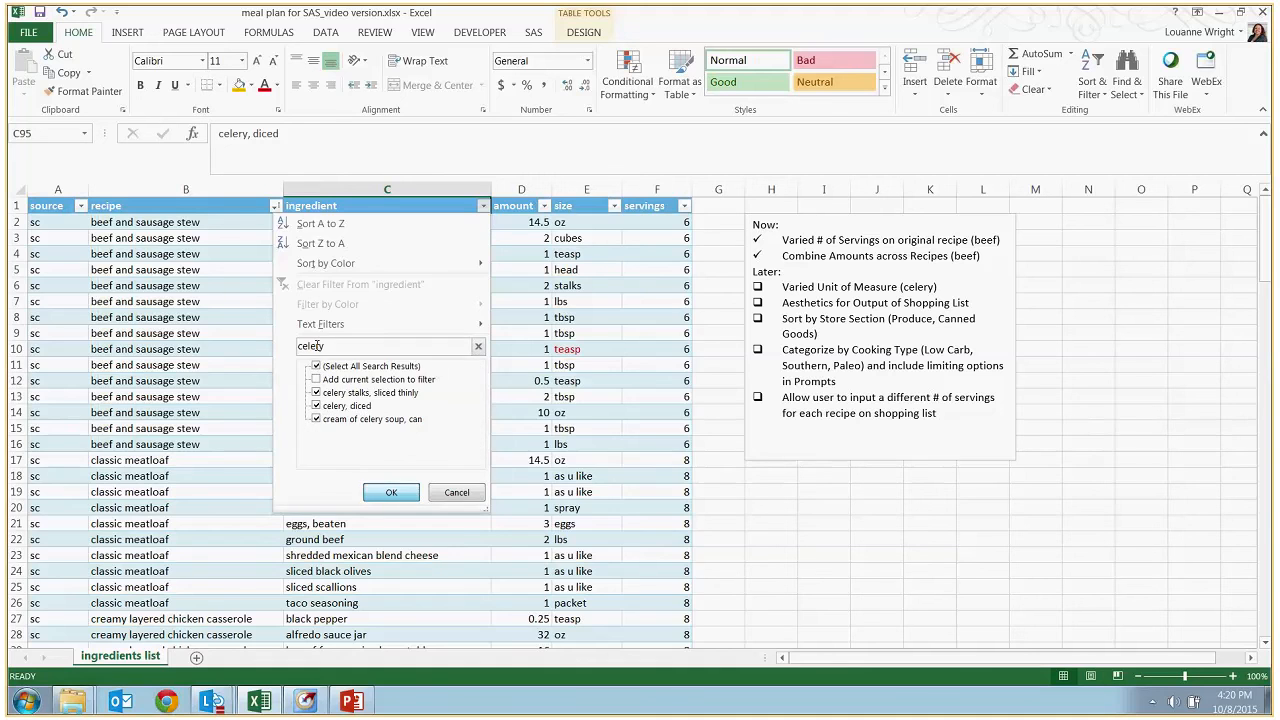
{"action": "key", "text": "Return"}
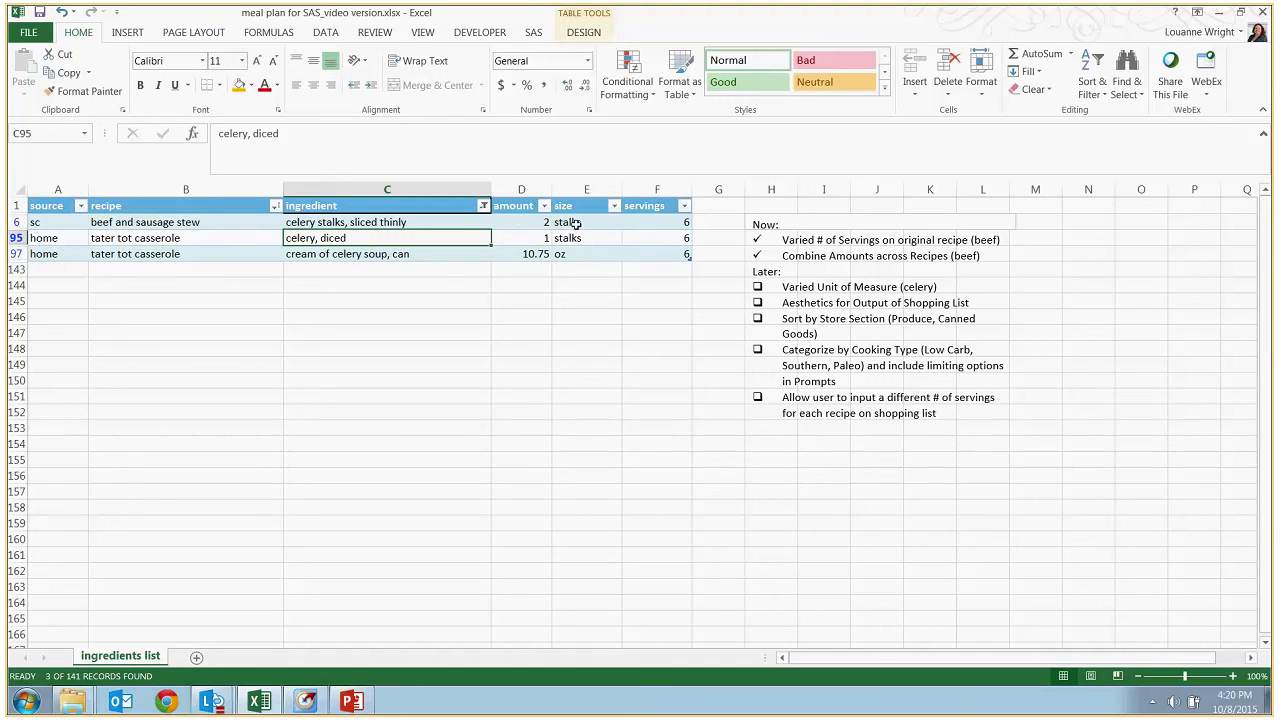
{"action": "key", "text": "Up"}
{"action": "key", "text": "Right"}
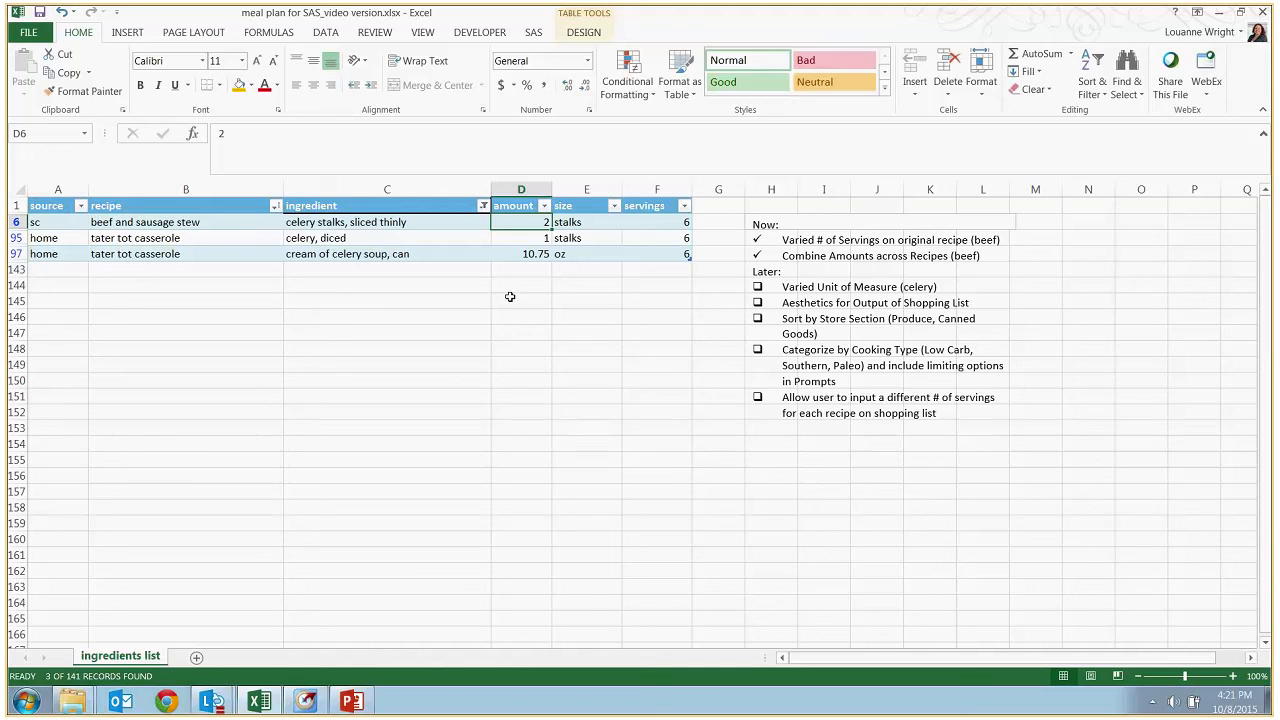
- Reset the ingredient column's filter so that all ingredients are selected
{"action": "left_click", "coordinate": [483, 207]}
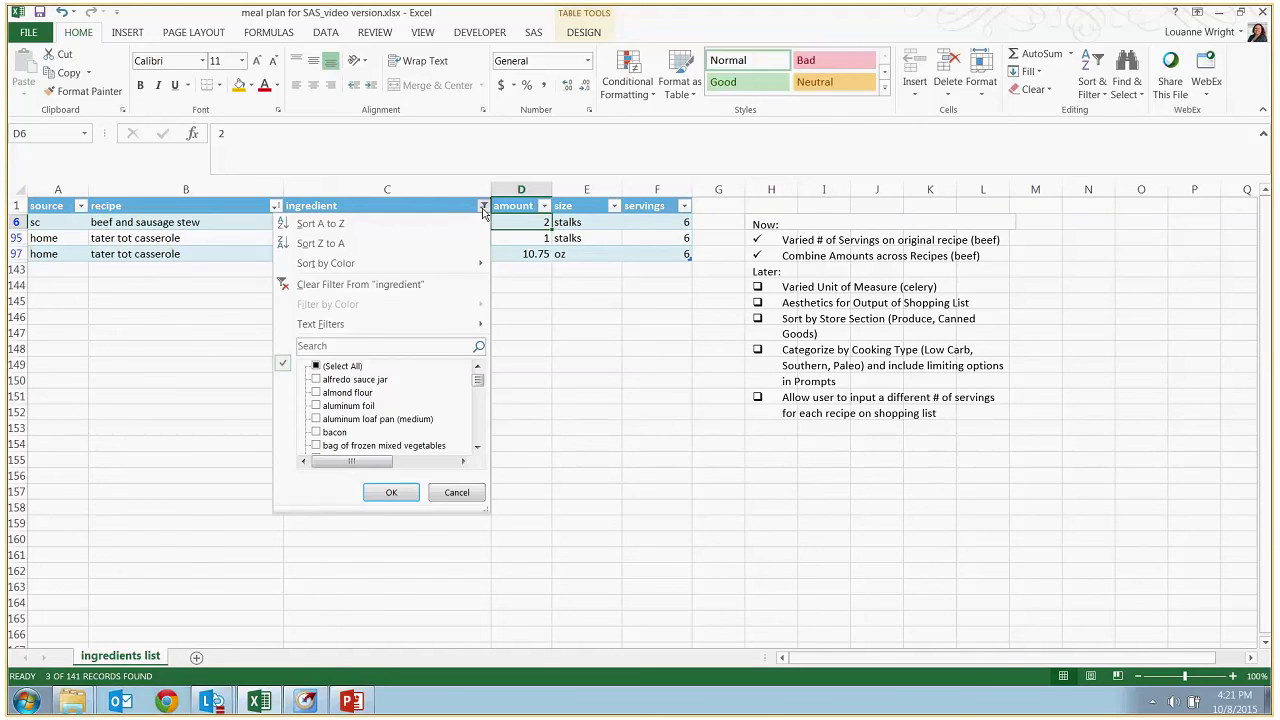
{"action": "left_click", "coordinate": [344, 368]}
{"action": "left_click", "coordinate": [391, 493]}
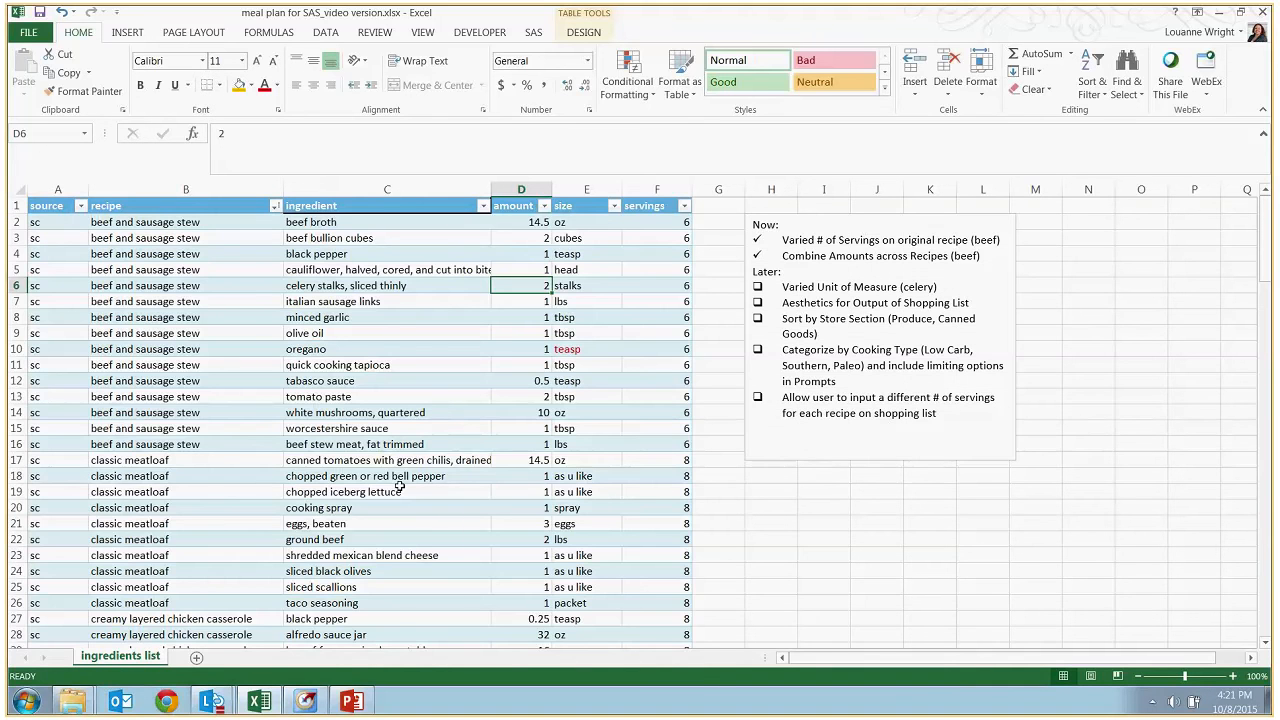
- Review the "Aesthetics for Output of Shopping List" item in the notes text box beside the table
{"action": "left_click", "coordinate": [797, 301]}
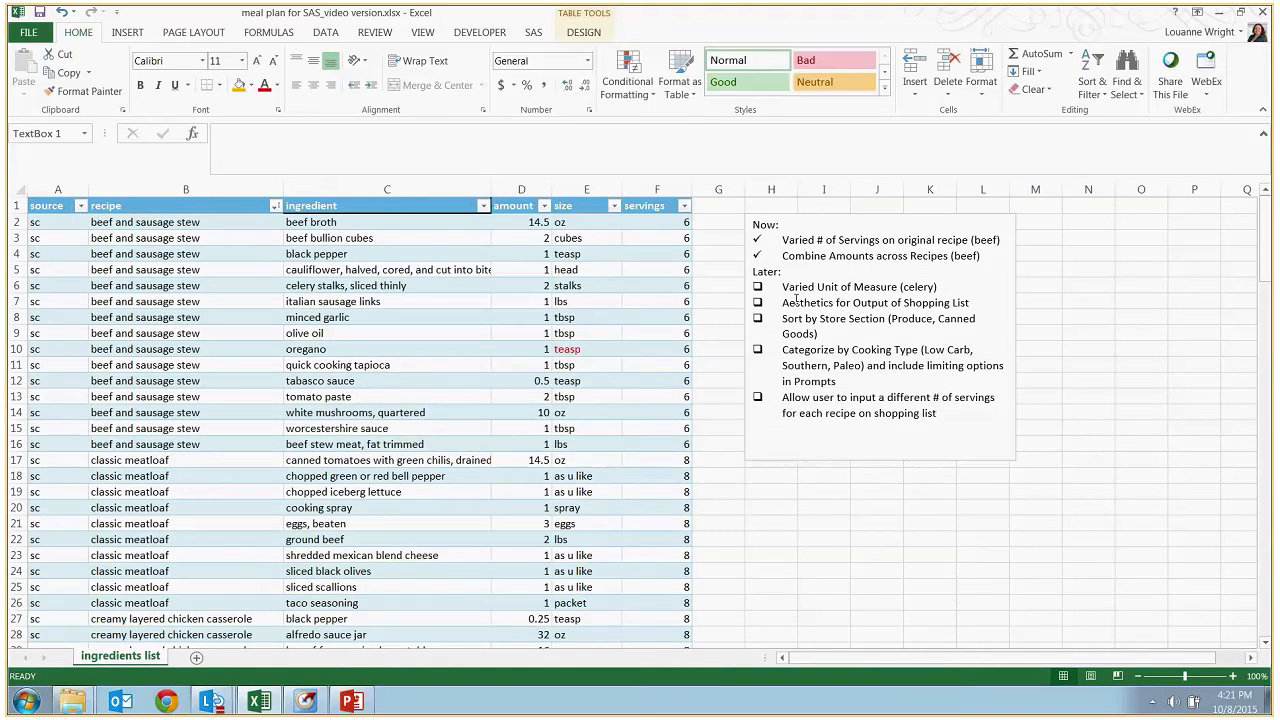
{"action": "left_click_drag", "start_coordinate": [797, 301], "coordinate": [950, 302]}
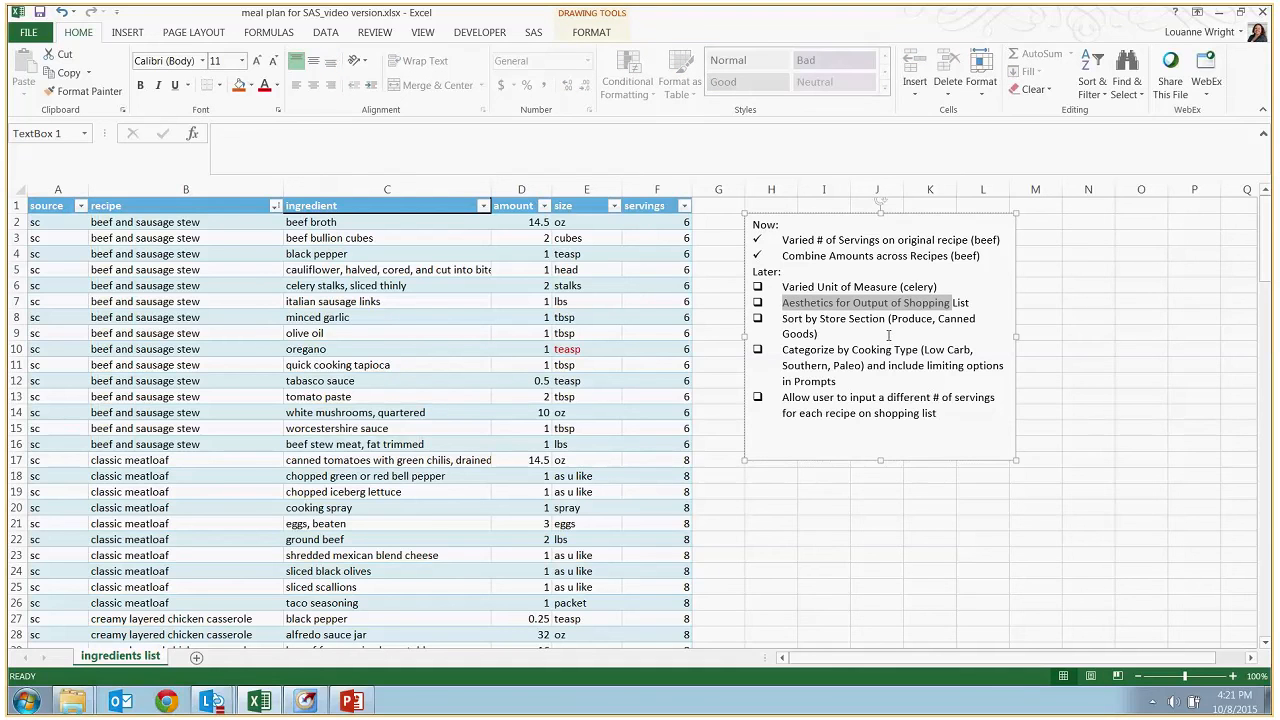
{"action": "left_click", "coordinate": [888, 336]}
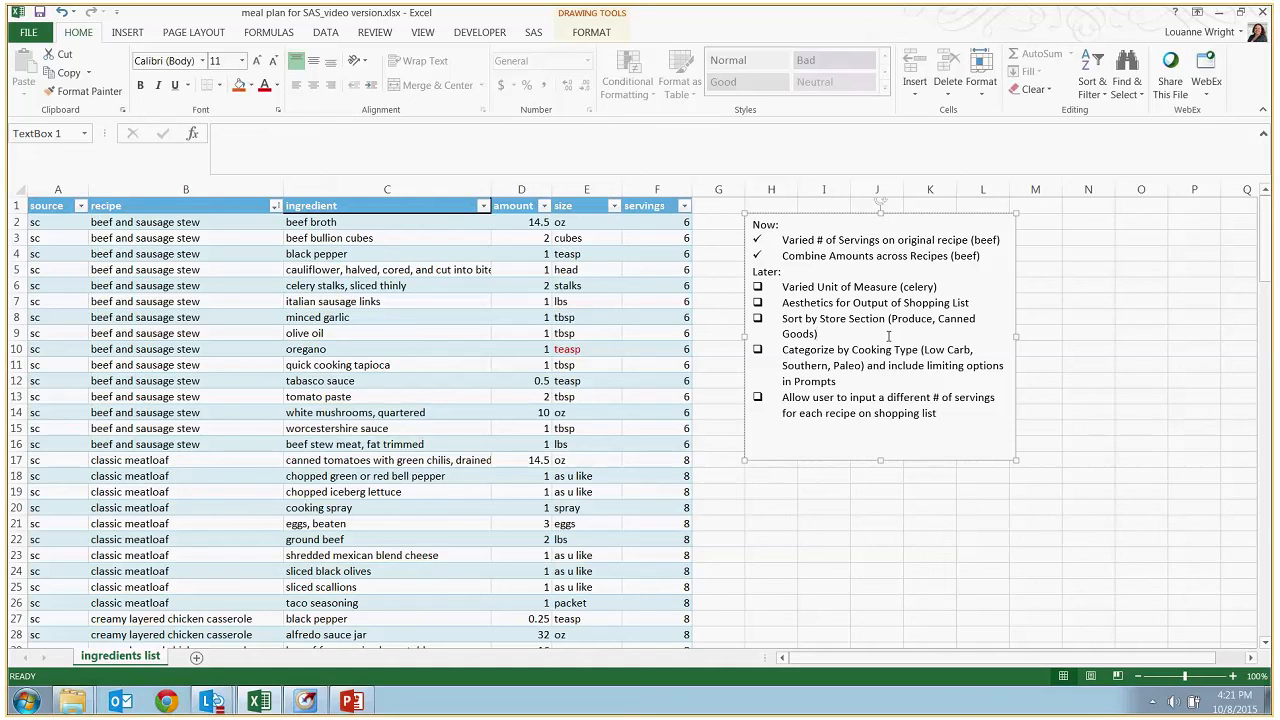
- Examine the servings column and the empty column G beside it as a place for another field
{"action": "left_click", "coordinate": [657, 189]}
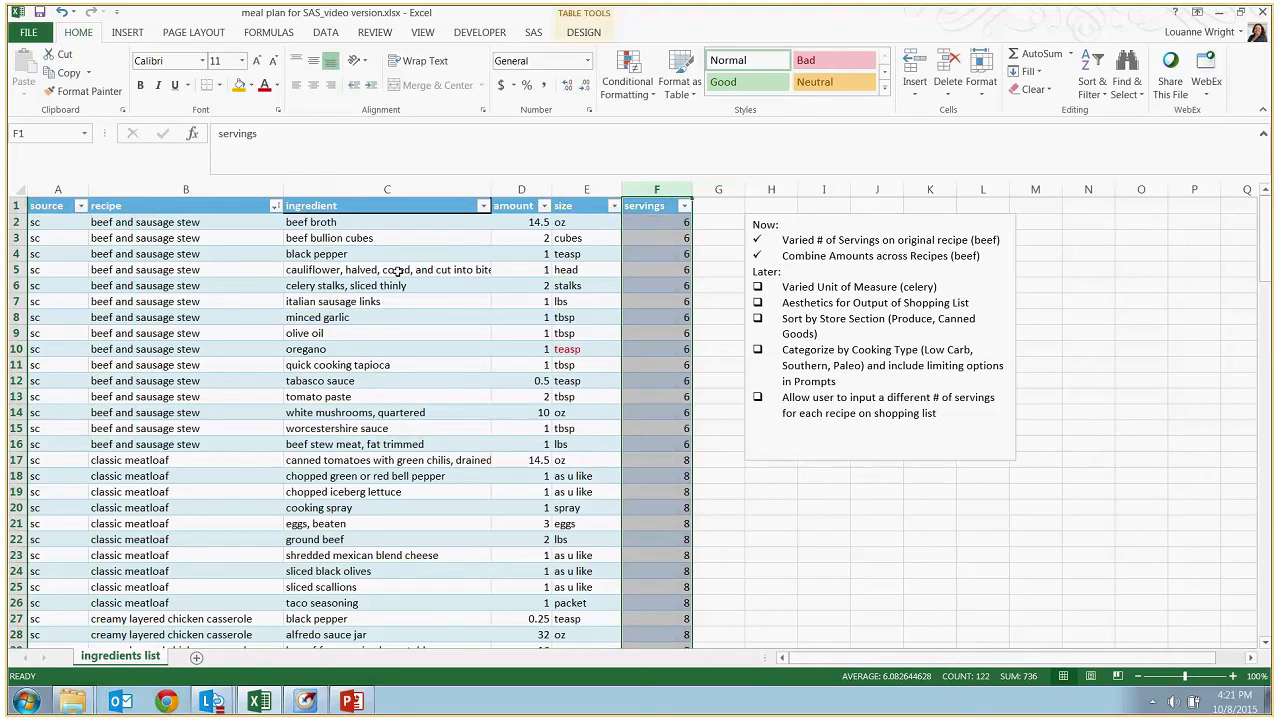
{"action": "left_click", "coordinate": [717, 240]}
{"action": "left_click", "coordinate": [721, 205]}
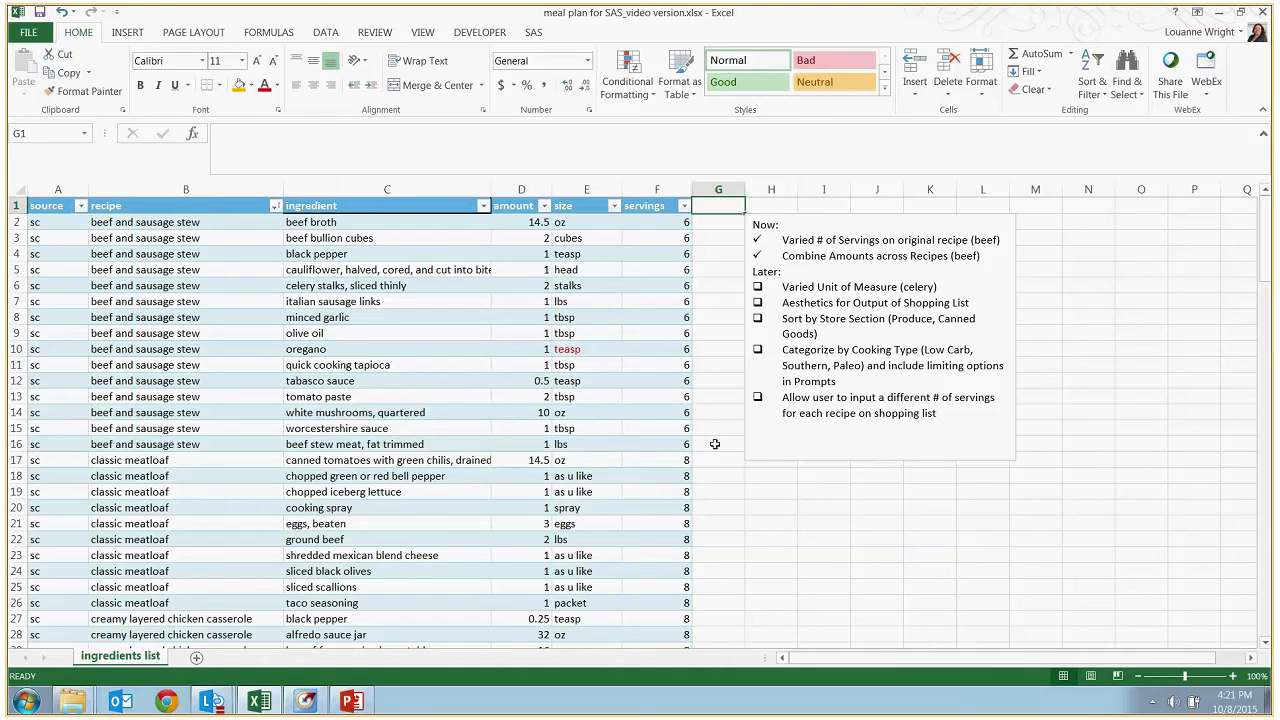
- Review the notes items on sorting by store section and categorizing by cooking type
{"action": "double_click", "coordinate": [798, 334]}
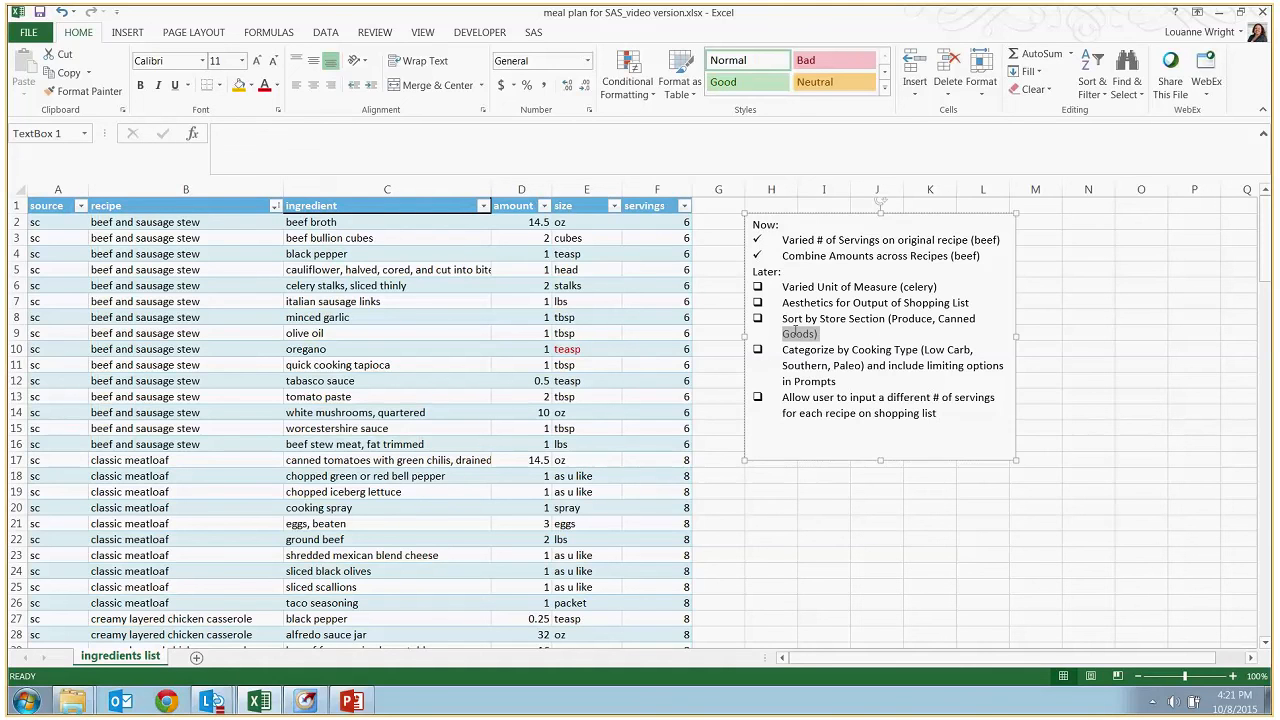
{"action": "left_click_drag", "start_coordinate": [798, 334], "coordinate": [785, 302]}
{"action": "left_click", "coordinate": [871, 333]}
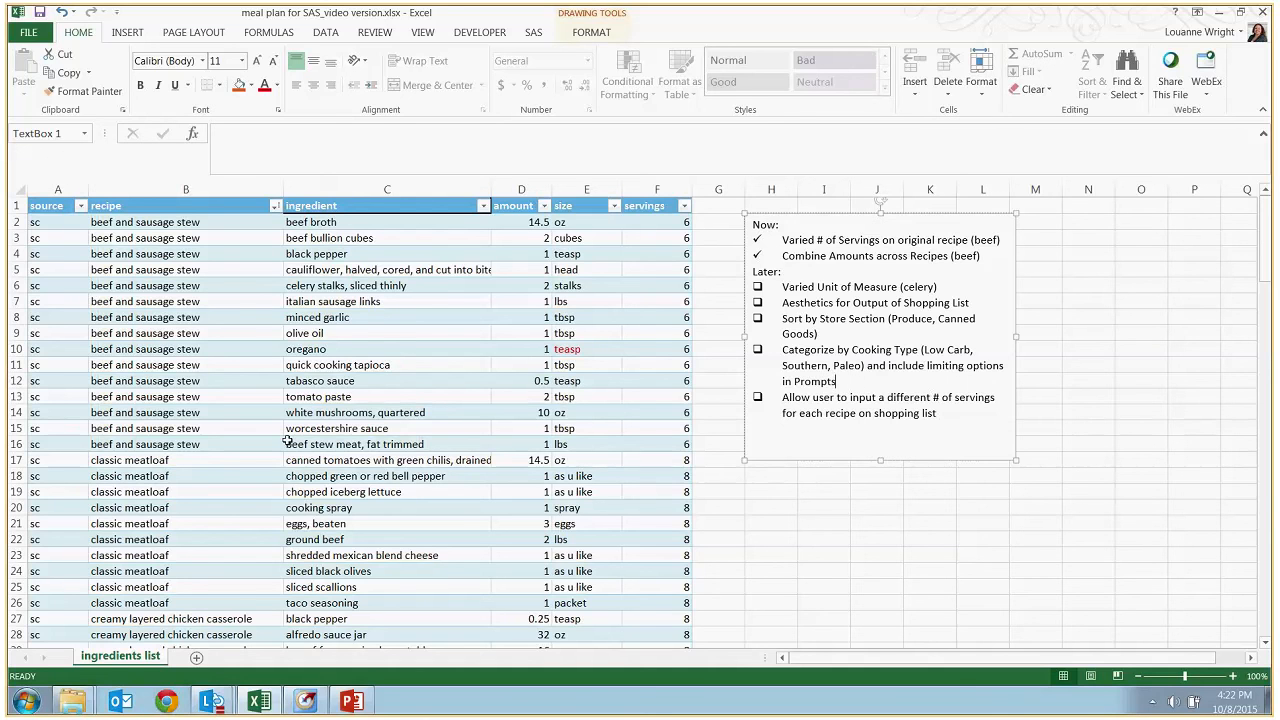
- Look through the recipe names in the recipe column's filter list and close it without changing the filter
{"action": "left_click", "coordinate": [275, 206]}
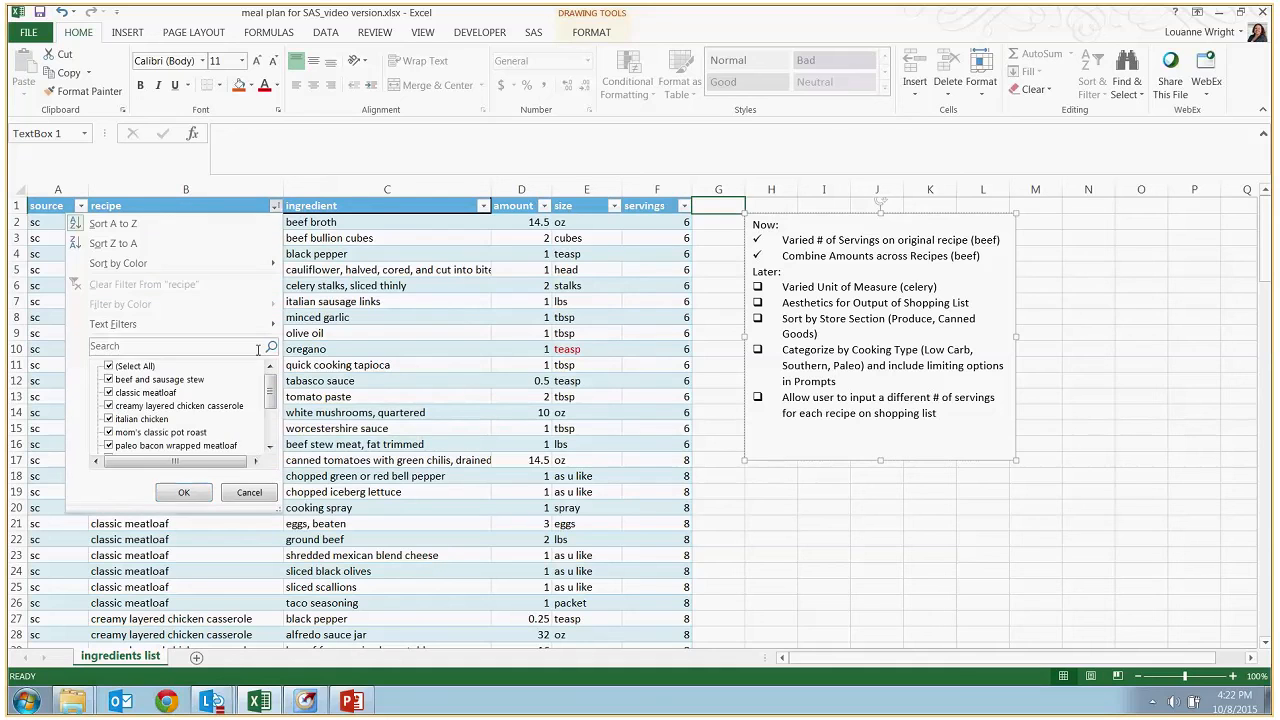
{"action": "left_click_drag", "start_coordinate": [270, 396], "coordinate": [269, 404]}
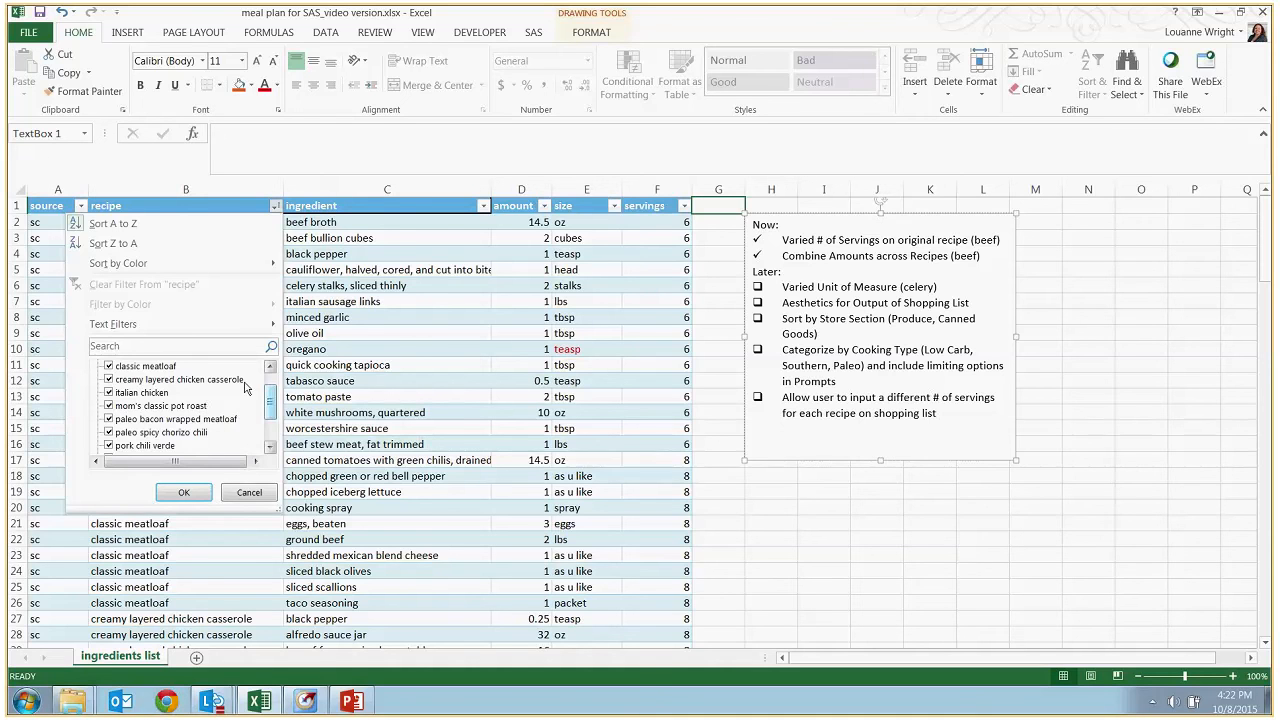
{"action": "mouse_move", "coordinate": [271, 412]}
{"action": "left_mouse_down"}
{"action": "mouse_move", "coordinate": [271, 428]}
{"action": "mouse_move", "coordinate": [270, 400]}
{"action": "left_mouse_up"}
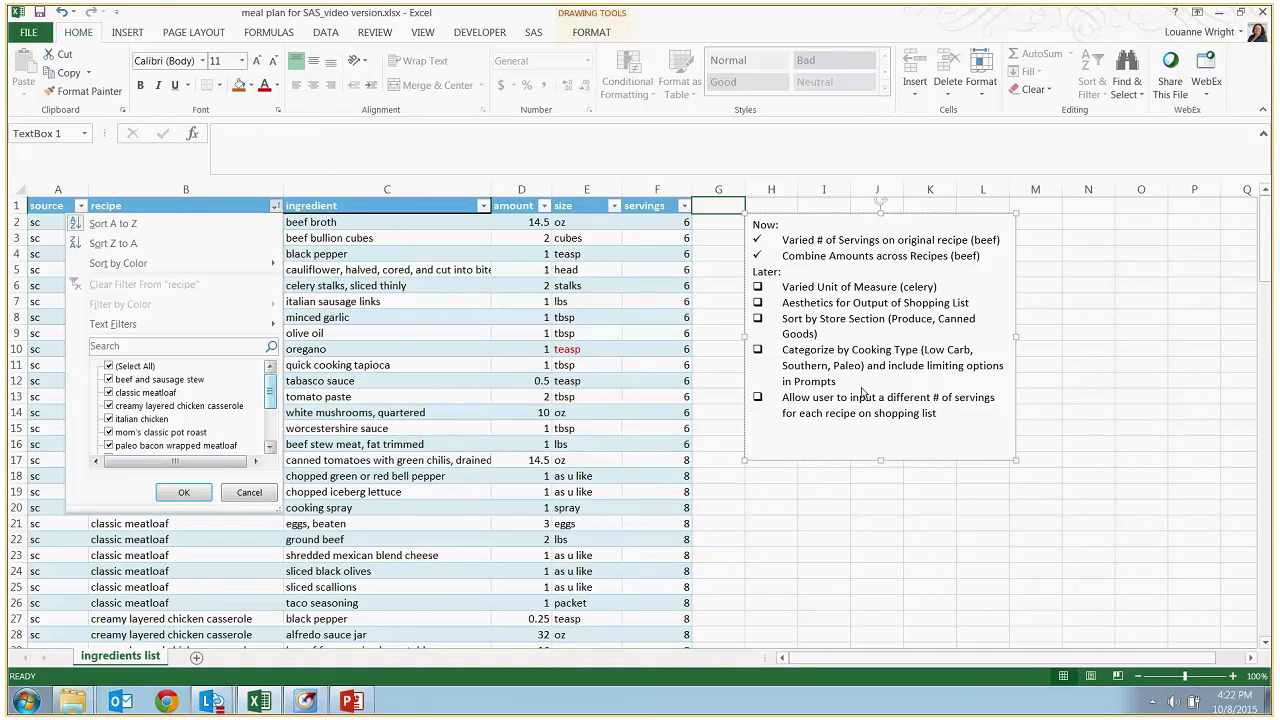
{"action": "key", "text": "Escape"}
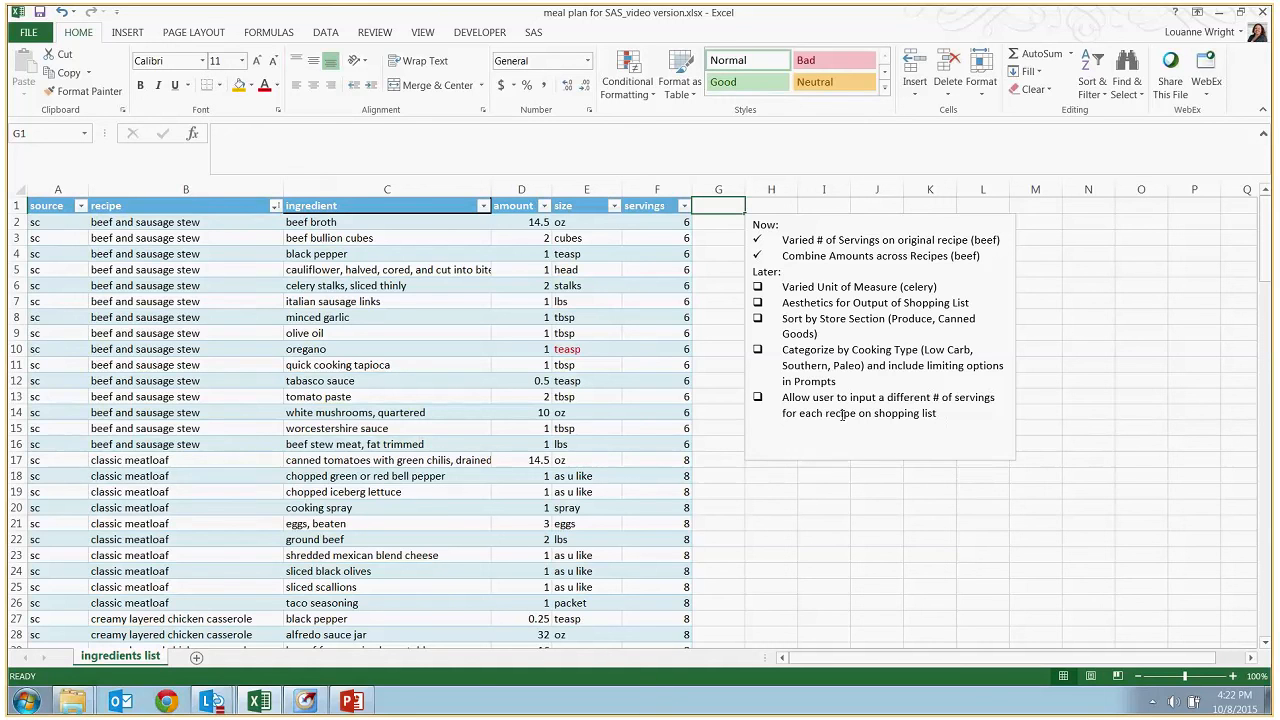
- Review the notes item on a different number of servings for each recipe, and switch away from the workbook
{"action": "left_click", "coordinate": [969, 418]}
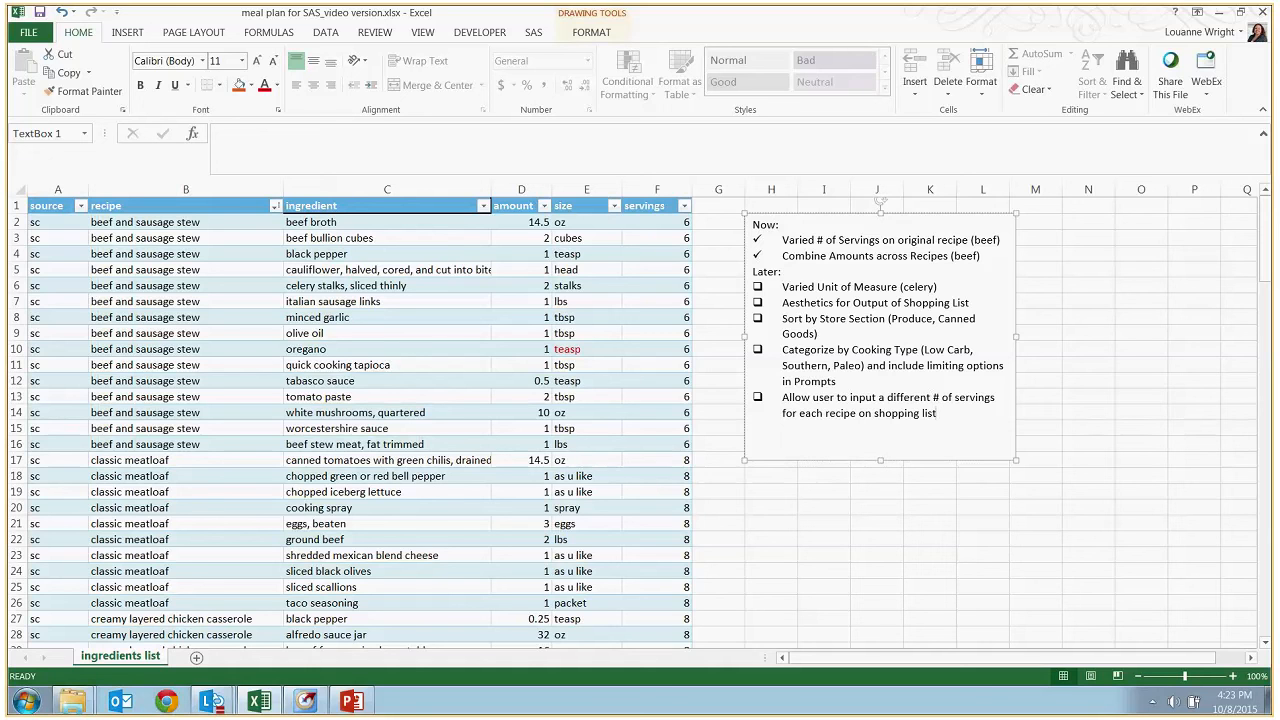
{"action": "key", "text": "alt+Tab"}
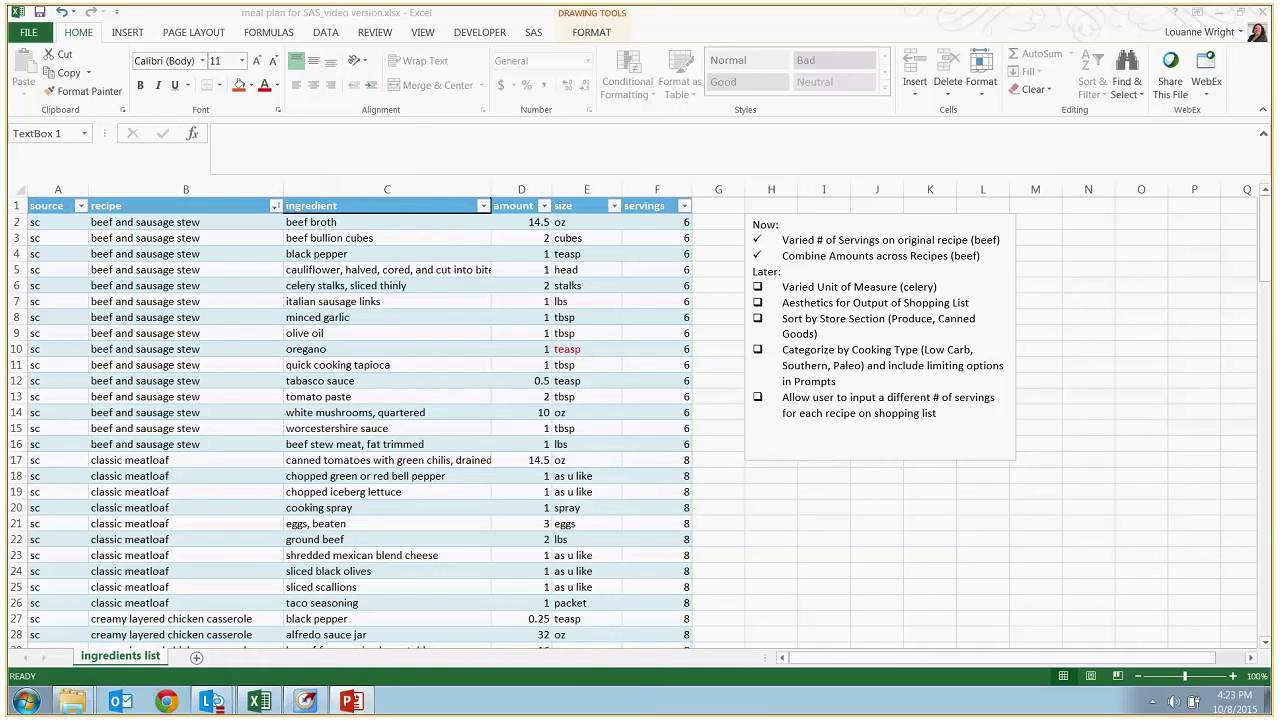